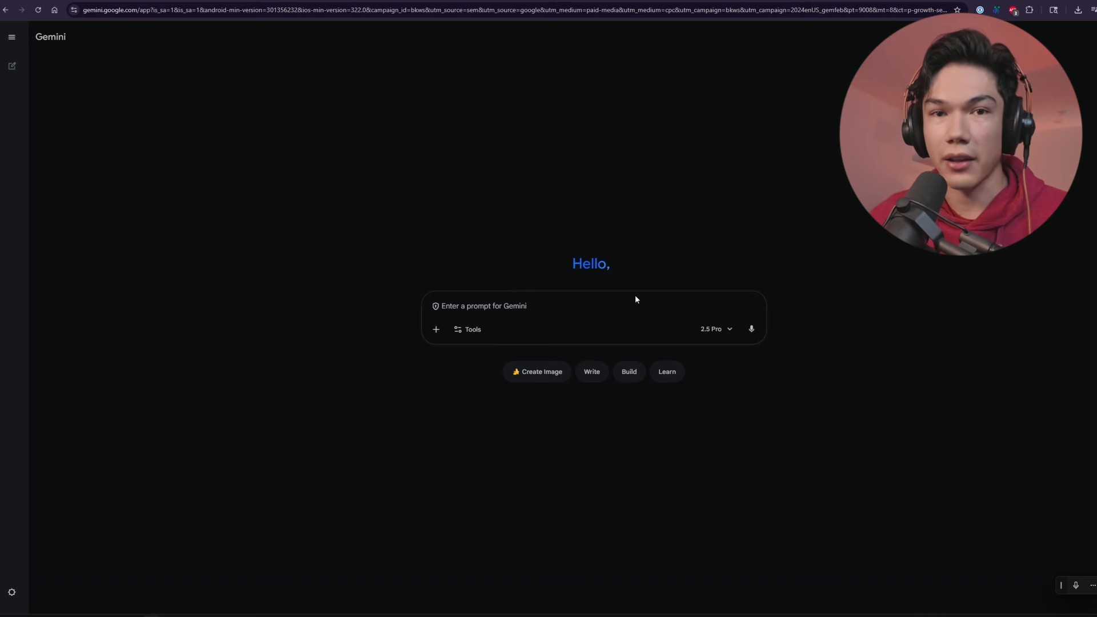
Generate a 4k hyper realistic HD headshot of a goth woman with her full head in frame in Google AI Studio, and inspect it enlarged
{"action": "left_click", "coordinate": [538, 373]}
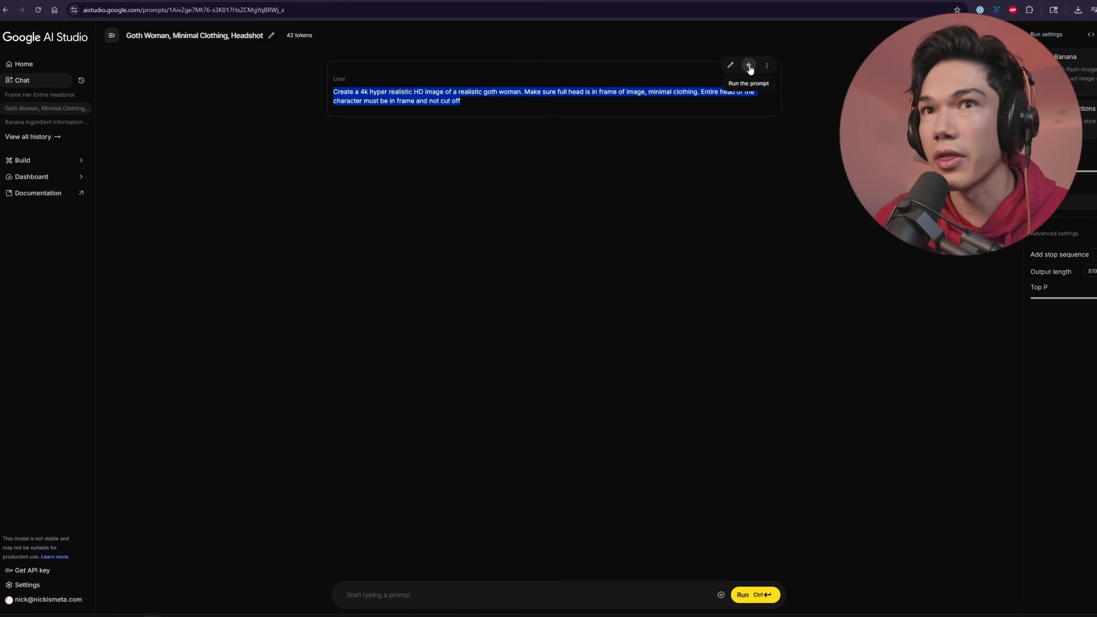
{"action": "left_click", "coordinate": [749, 65]}
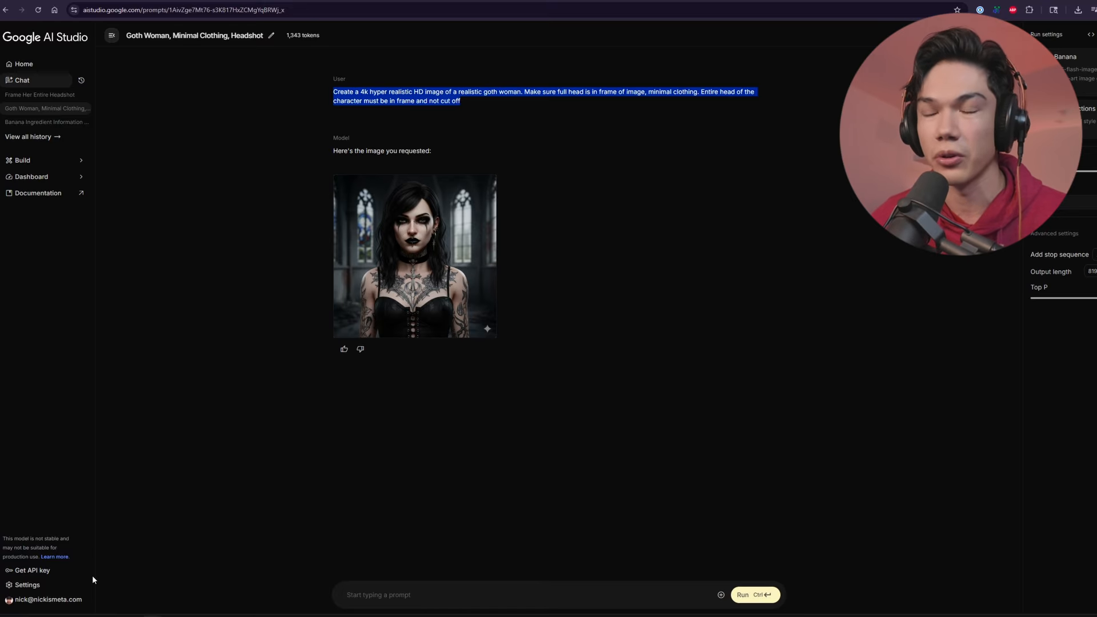
{"action": "left_click", "coordinate": [437, 250]}
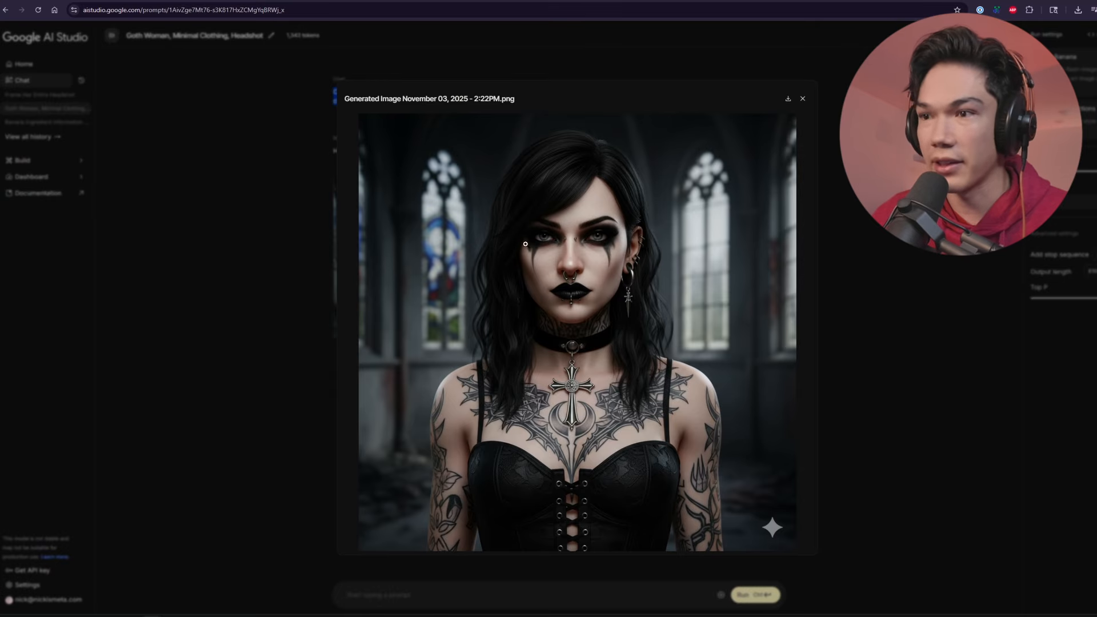
{"action": "left_click", "coordinate": [802, 100]}
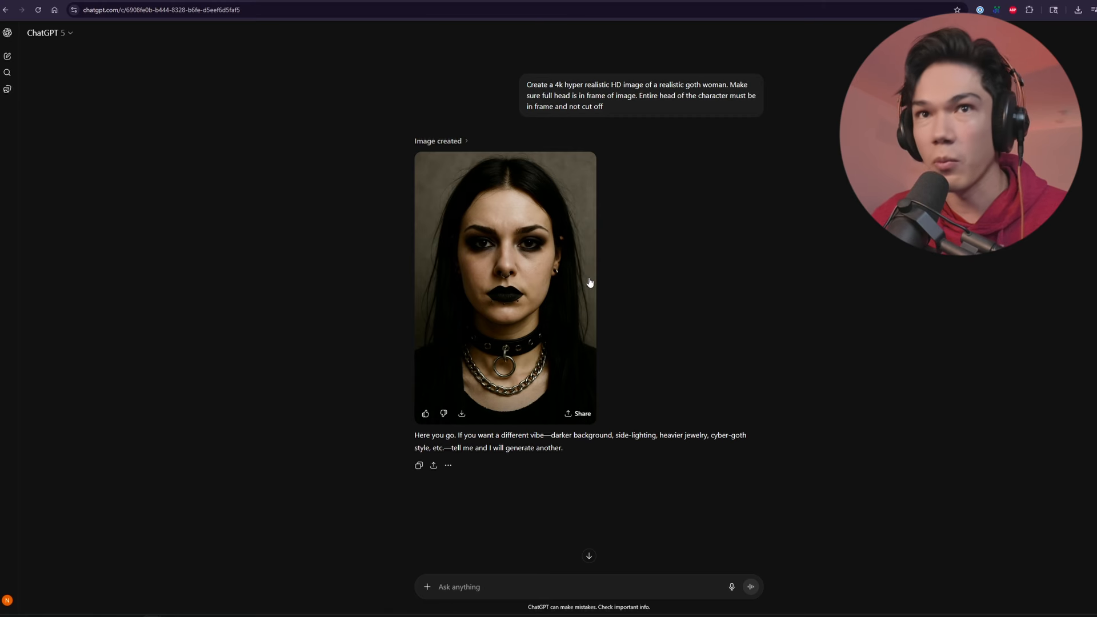
Select the portrait prompt and compare ChatGPT's goth portrait with the enlarged Google AI Studio image
{"action": "triple_click", "coordinate": [622, 102]}
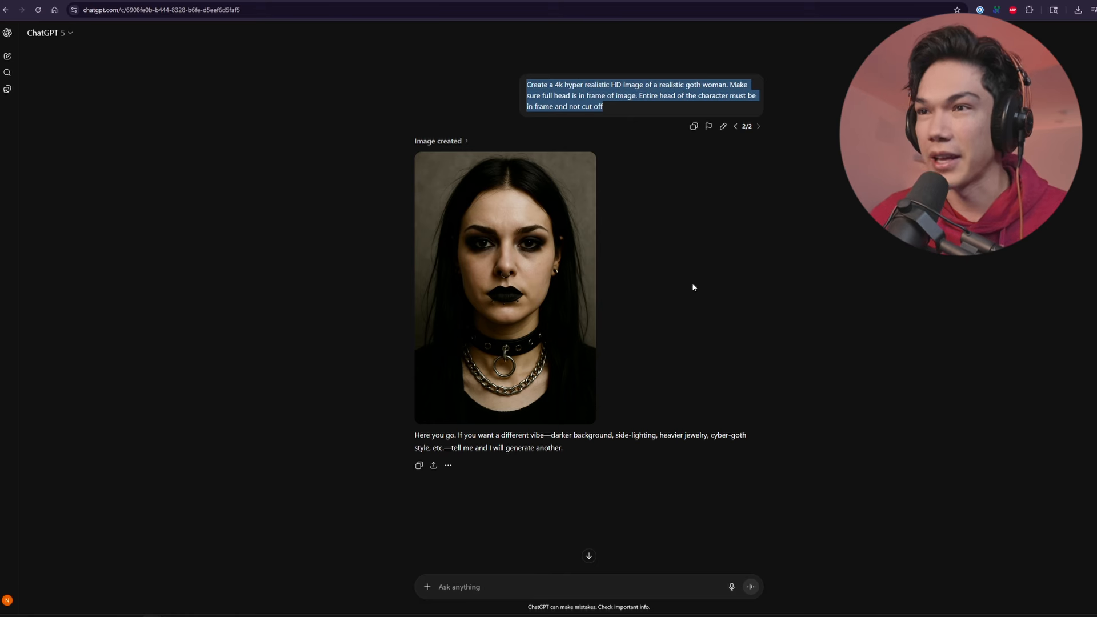
{"action": "left_click", "coordinate": [589, 303]}
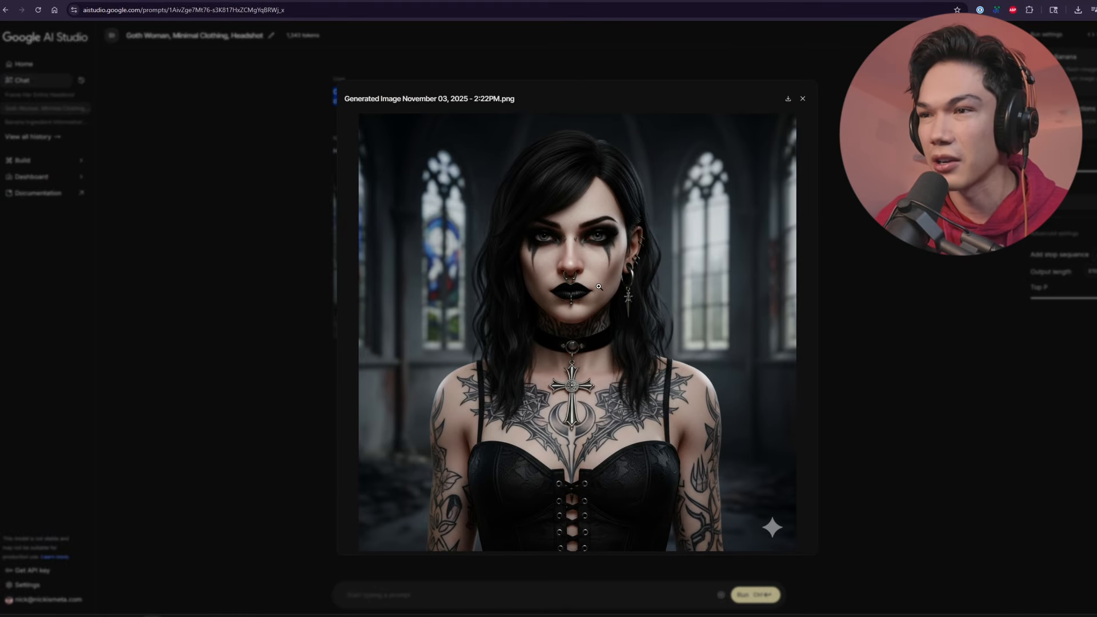
{"action": "left_click", "coordinate": [919, 350]}
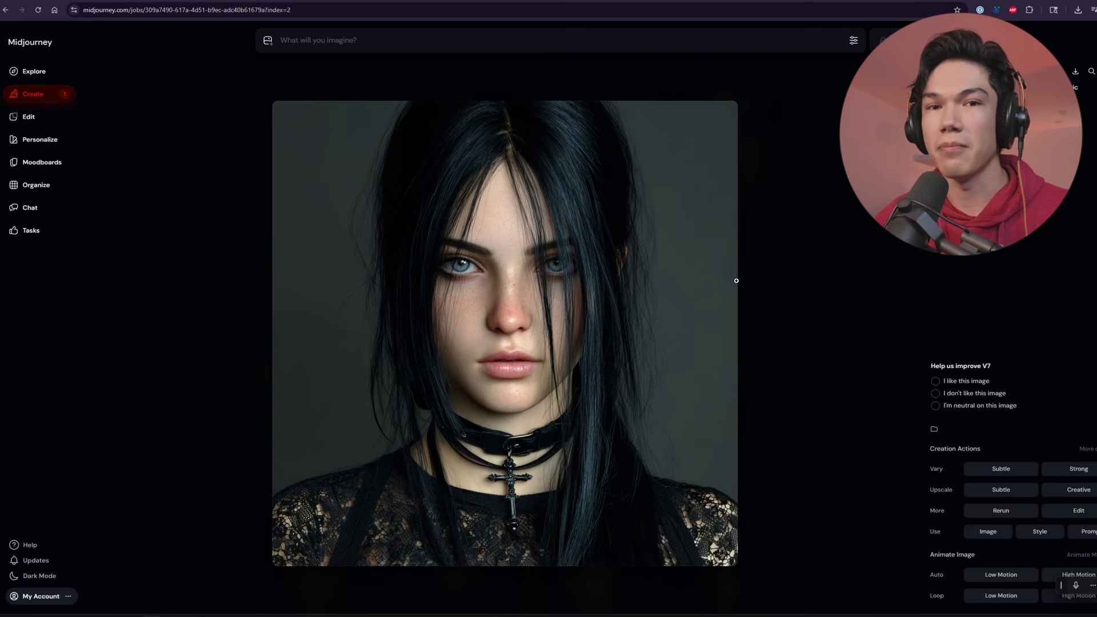
Review the generated goth portraits in Midjourney and open the third image from today's set
{"action": "left_click", "coordinate": [800, 308]}
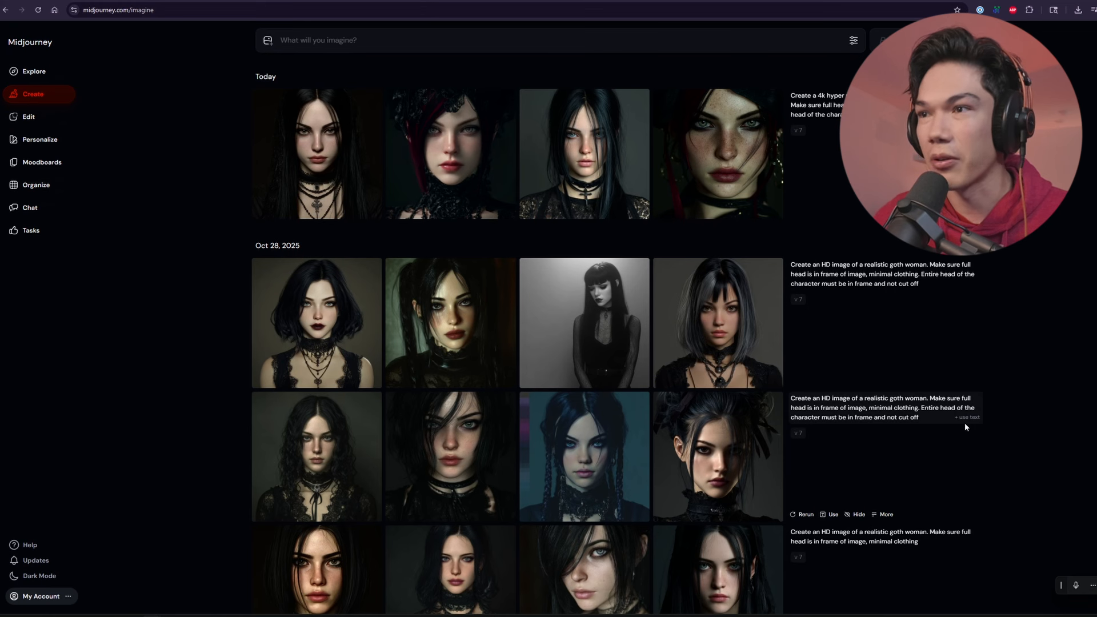
{"action": "left_click", "coordinate": [454, 311]}
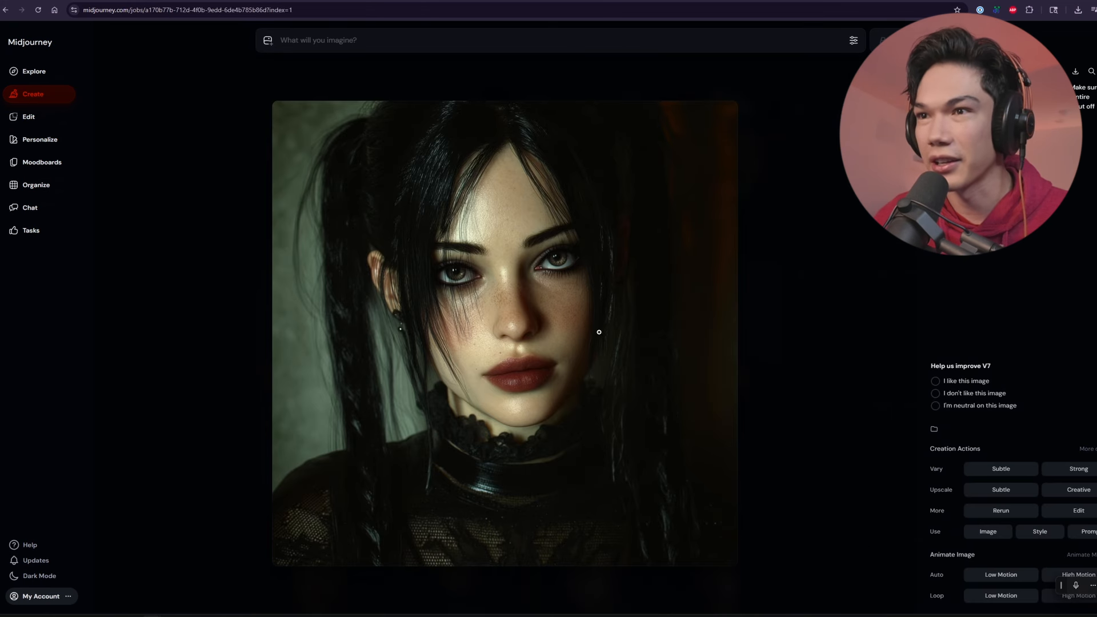
{"action": "left_click", "coordinate": [5, 10]}
{"action": "left_click", "coordinate": [6, 10]}
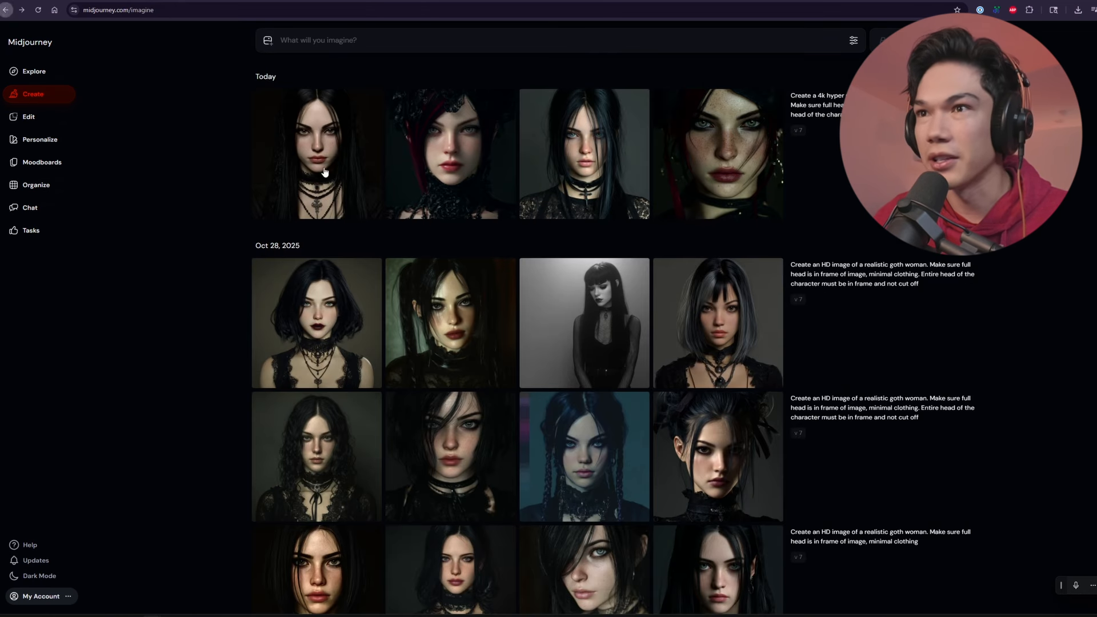
{"action": "left_click", "coordinate": [576, 153]}
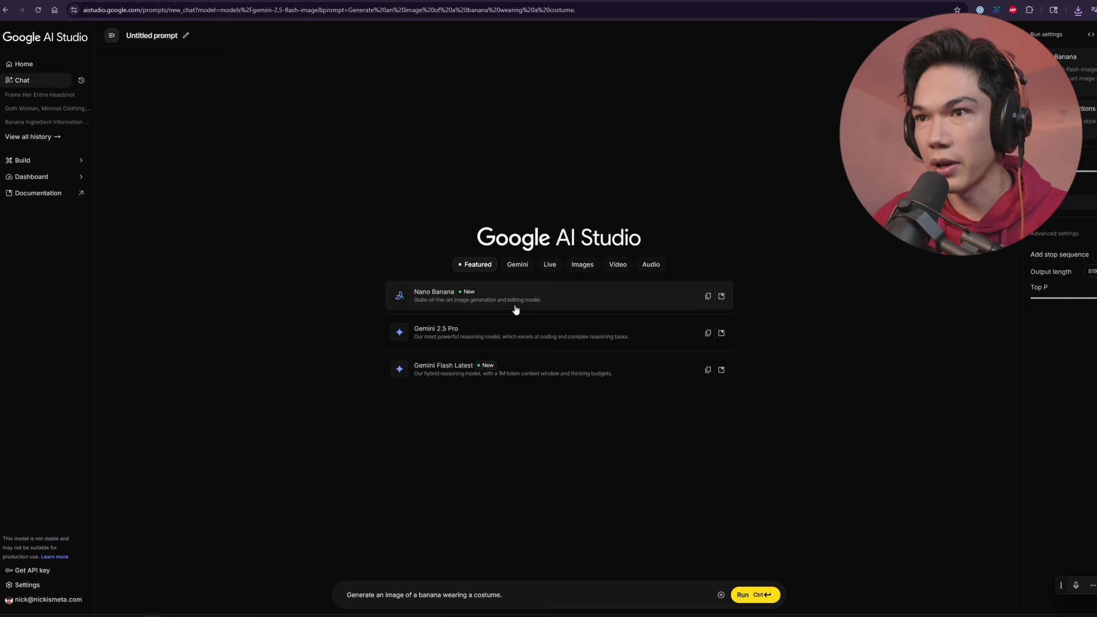
Reframe the portrait with Nano Banana in Google AI Studio, using "Include her entire headshot in the frame. No part of her upper half should be cropped."
{"action": "left_click", "coordinate": [514, 304]}
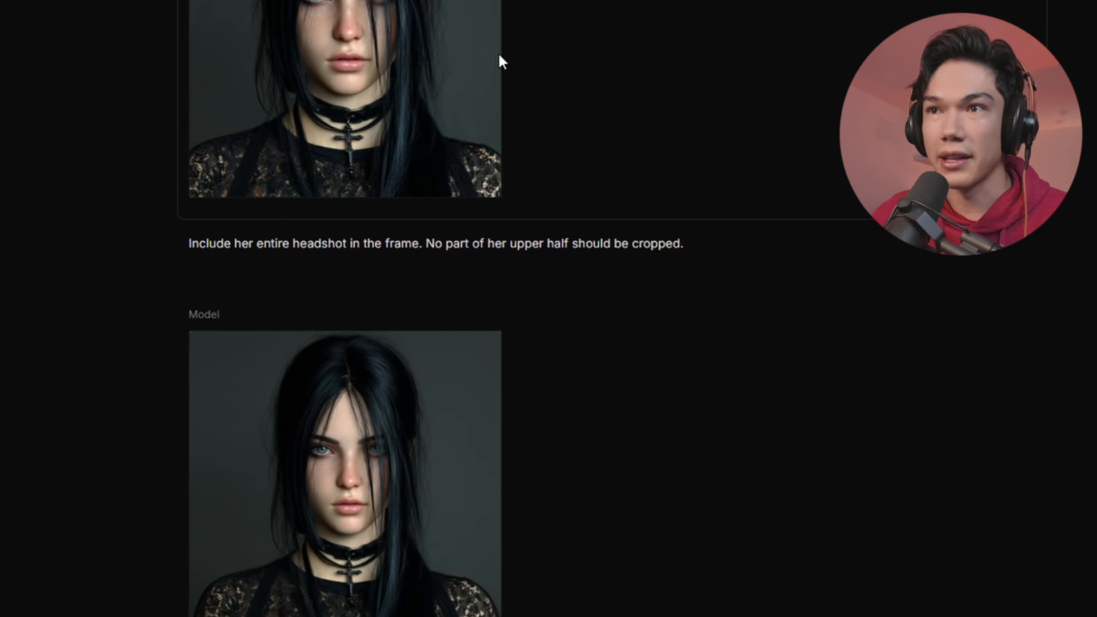
{"action": "left_click", "coordinate": [297, 241]}
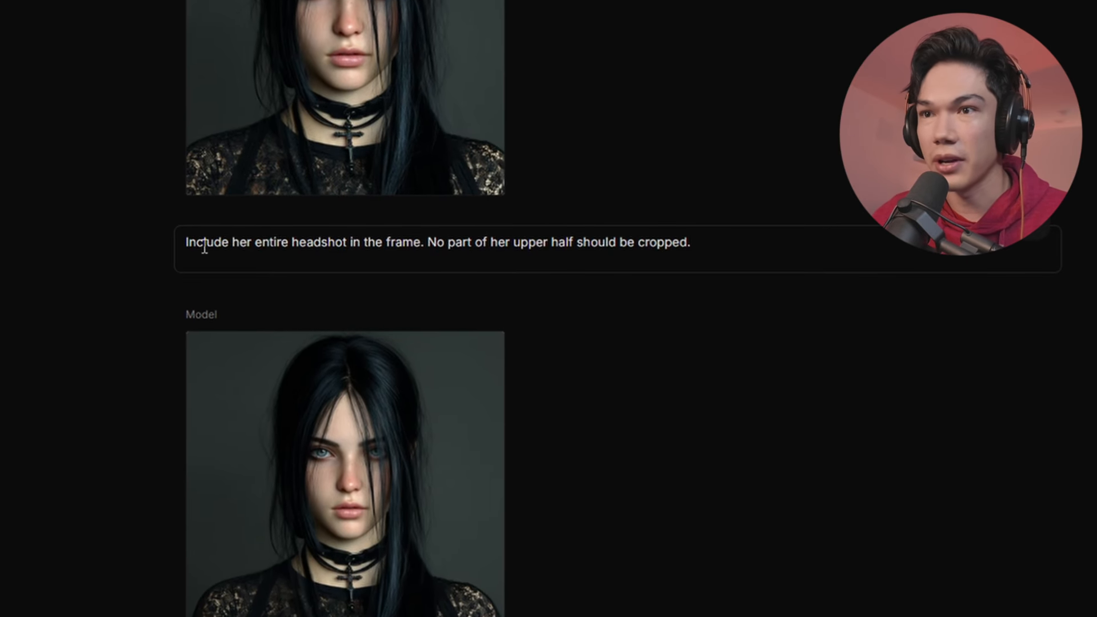
{"action": "left_click_drag", "start_coordinate": [183, 241], "coordinate": [717, 245]}
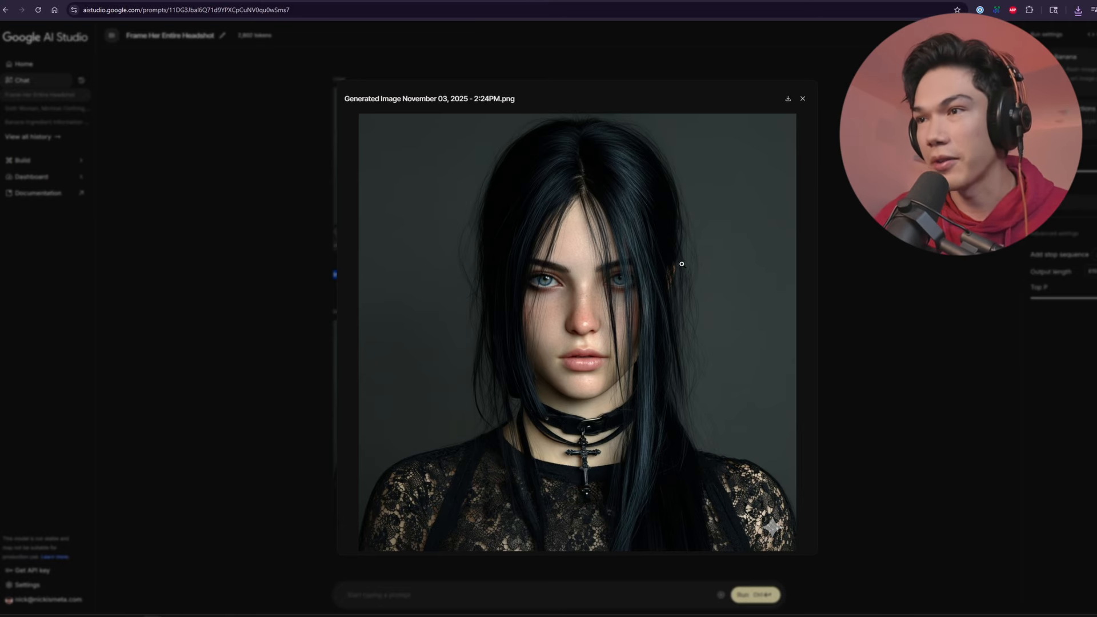
{"action": "left_click", "coordinate": [934, 308]}
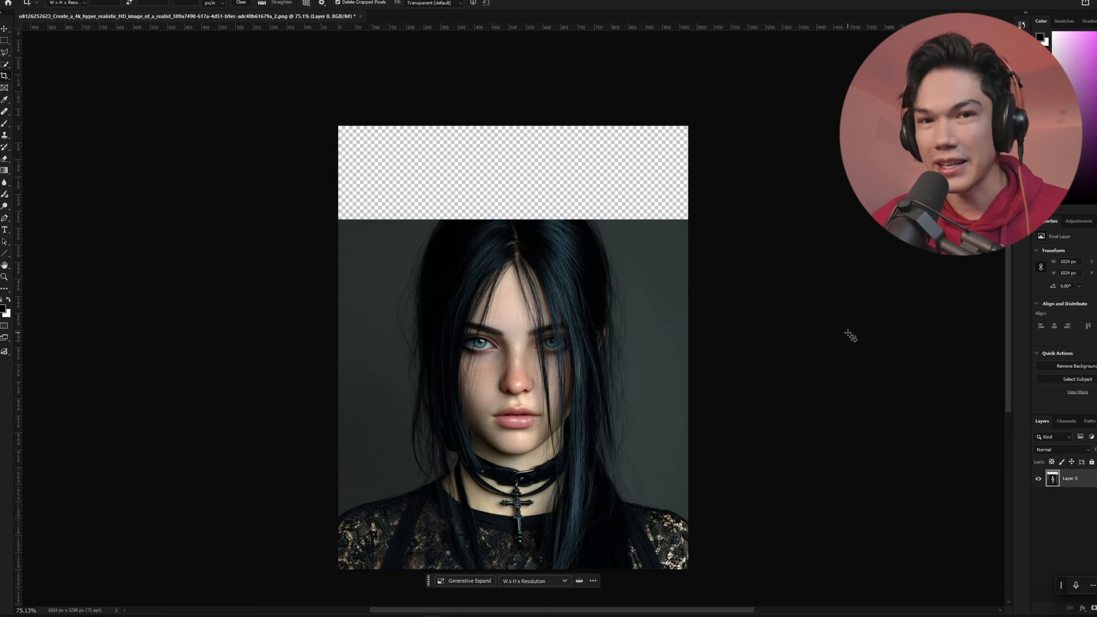
In Photoshop, select the transparent strip above the portrait and run Generative Fill with the same full-headshot prompt
{"action": "left_click", "coordinate": [736, 345]}
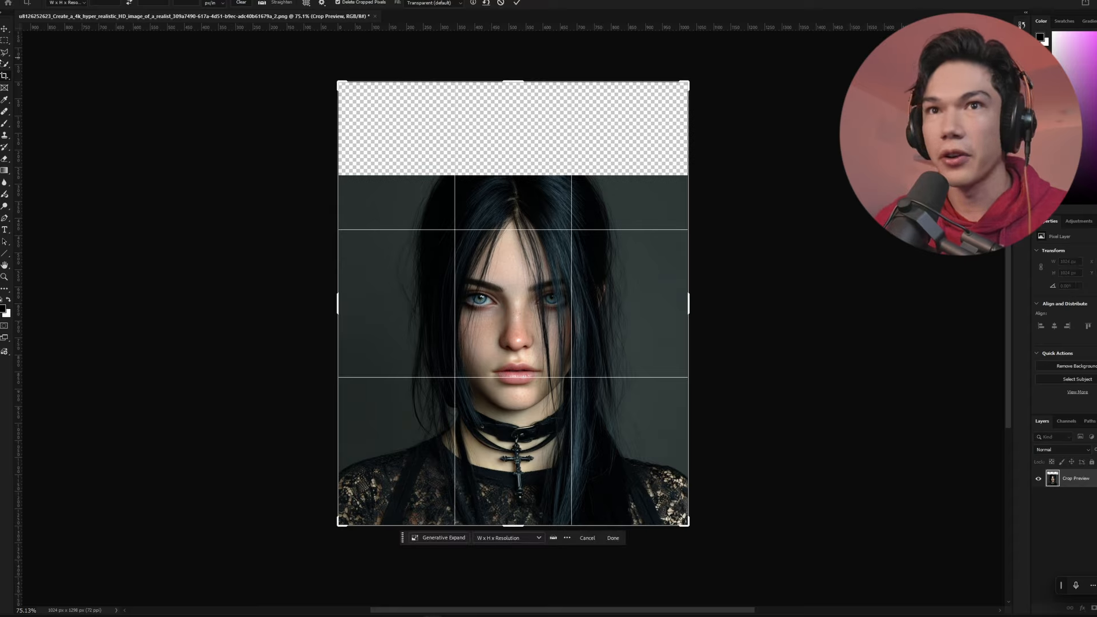
{"action": "left_click", "coordinate": [6, 41]}
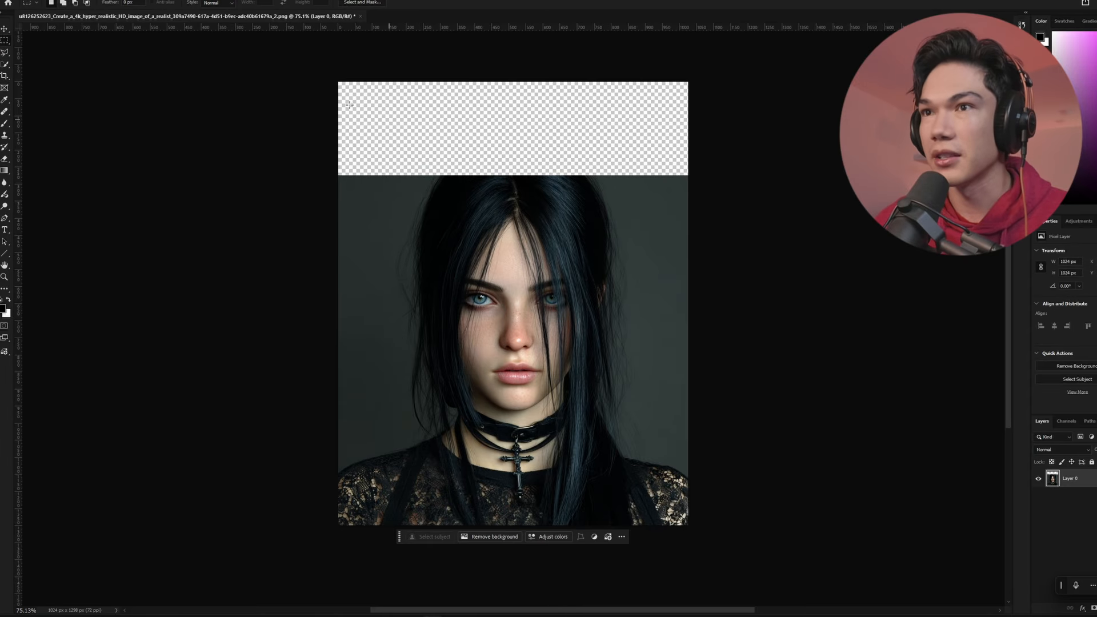
{"action": "left_click_drag", "start_coordinate": [339, 82], "coordinate": [722, 184]}
{"action": "left_click", "coordinate": [491, 197]}
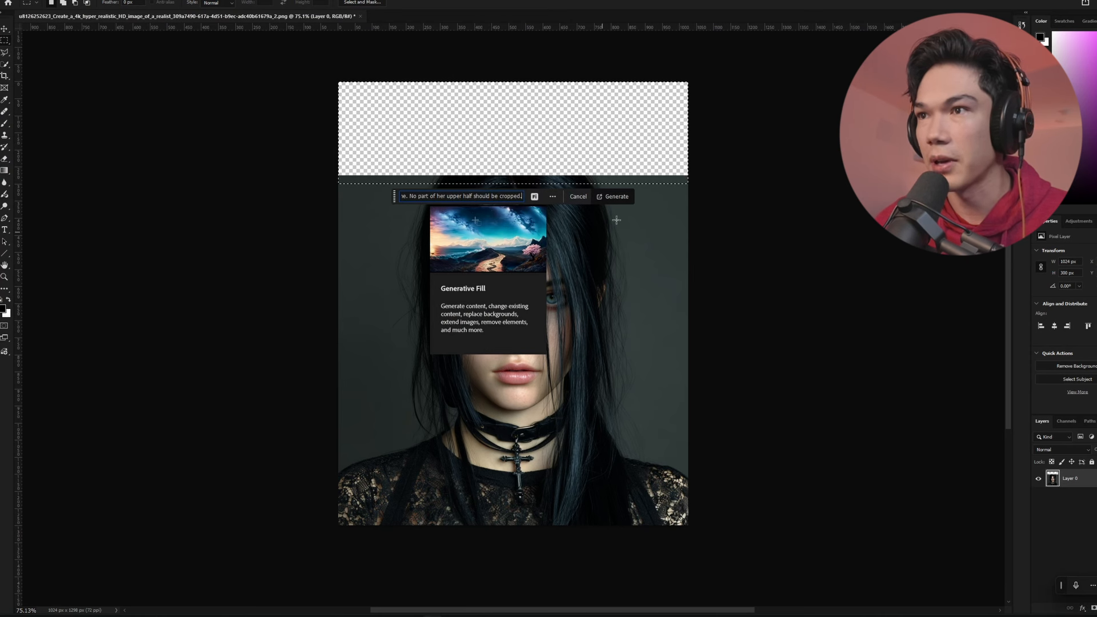
{"action": "left_click", "coordinate": [617, 198]}
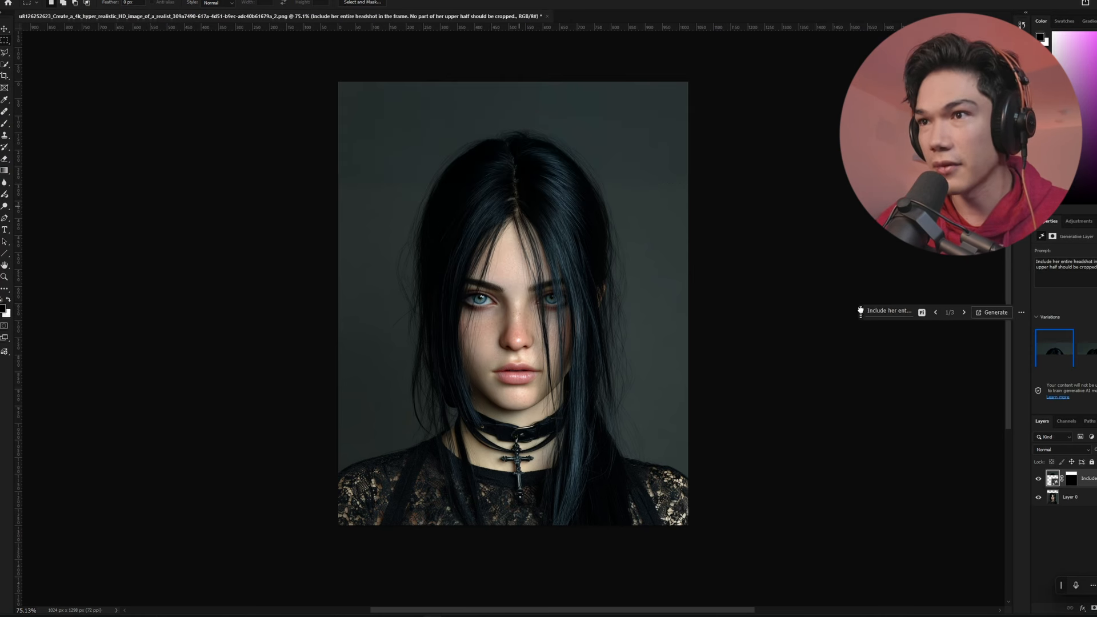
{"action": "left_click_drag", "start_coordinate": [860, 310], "coordinate": [447, 558]}
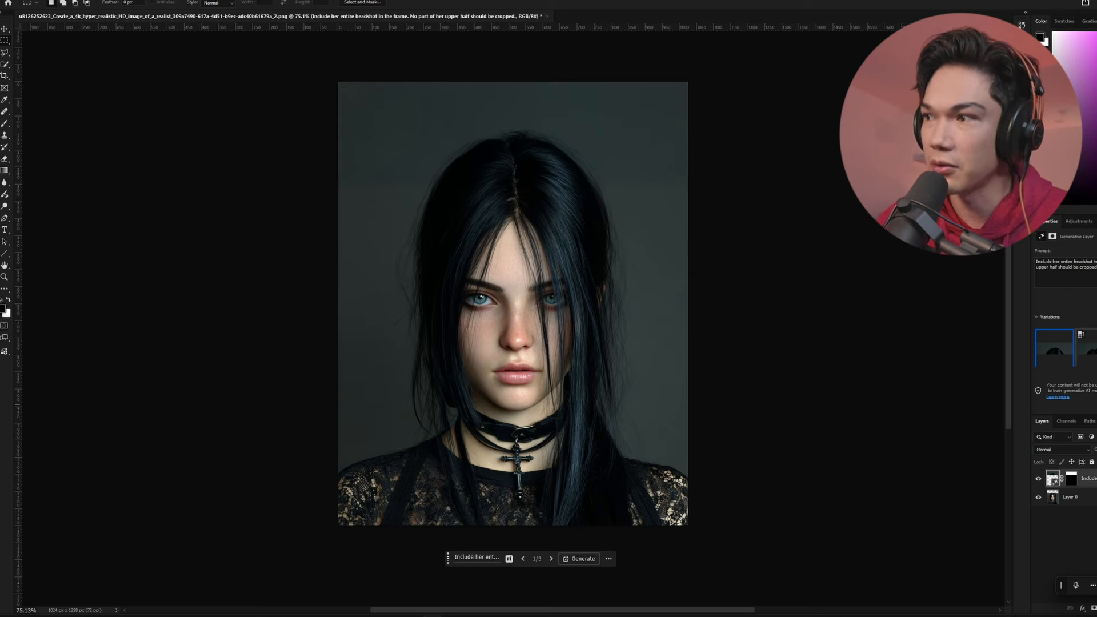
Compare the Generative Fill variations for the extended top of the portrait
{"action": "left_click", "coordinate": [1092, 350]}
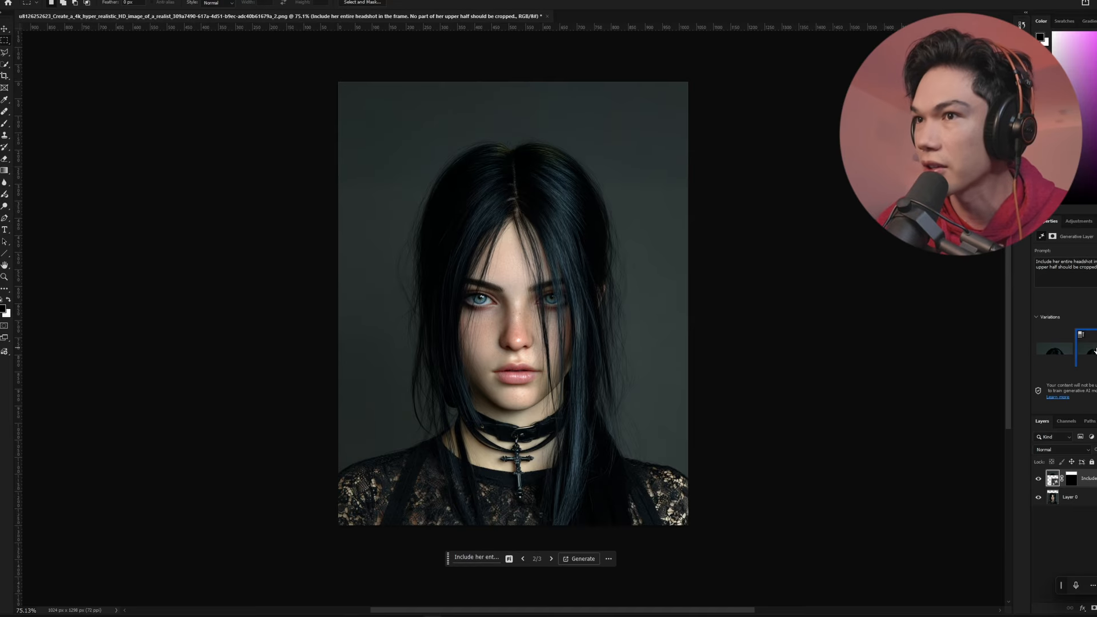
{"action": "left_click", "coordinate": [1064, 352]}
{"action": "left_click", "coordinate": [1092, 348]}
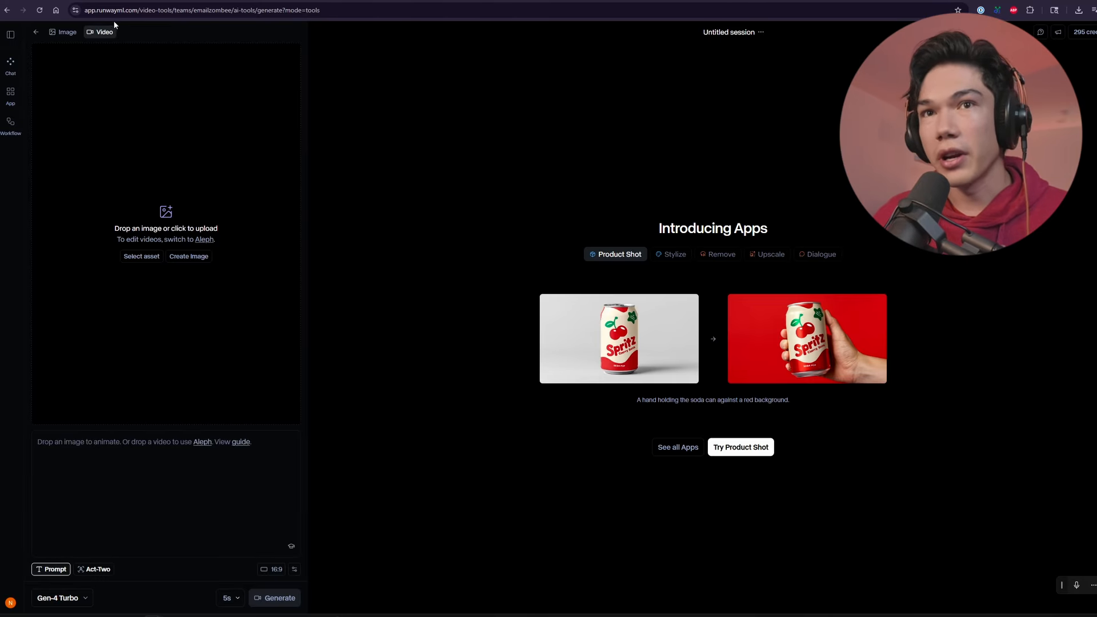
Open Runway's Perform app, and add the goth portrait as the character and the recorded selfie video as the driving performance
{"action": "left_click", "coordinate": [12, 97]}
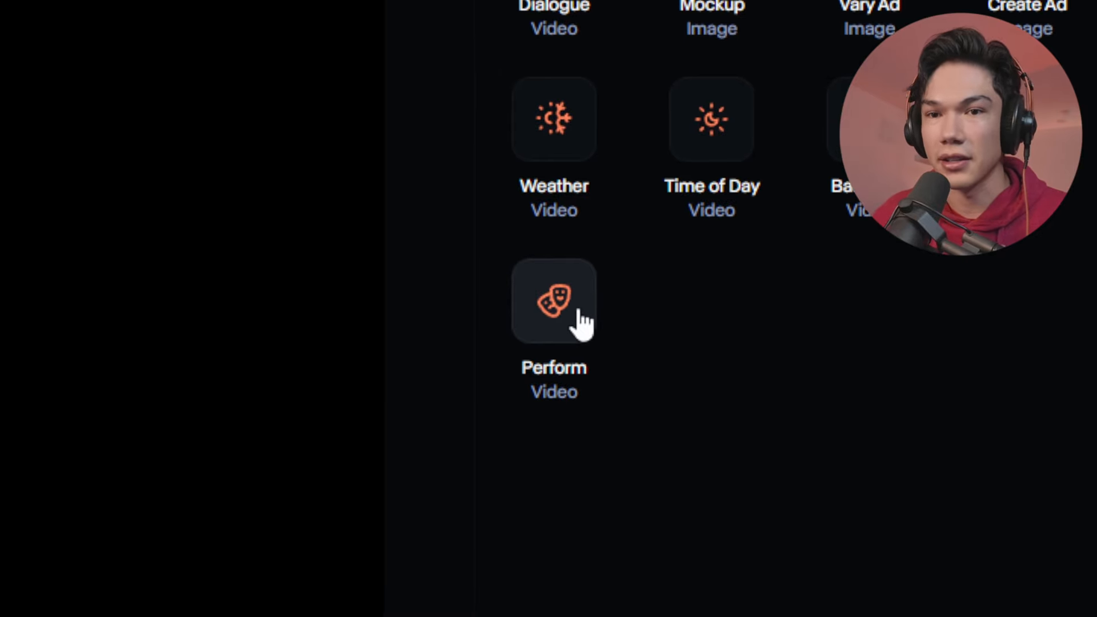
{"action": "left_click", "coordinate": [577, 319]}
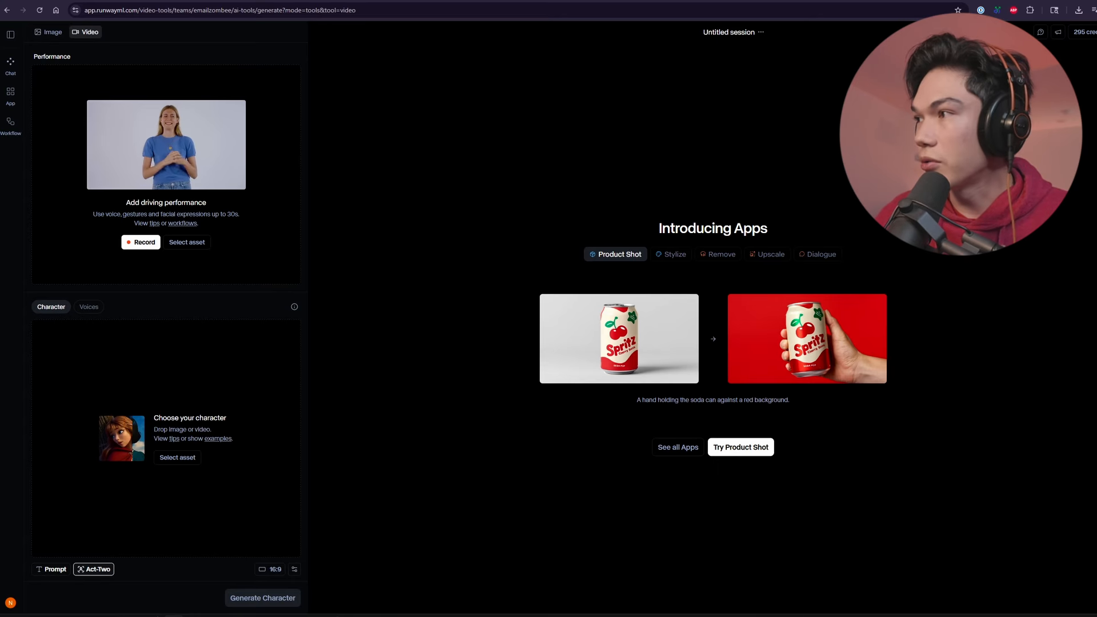
{"action": "left_click_drag", "start_coordinate": [448, 255], "coordinate": [143, 434]}
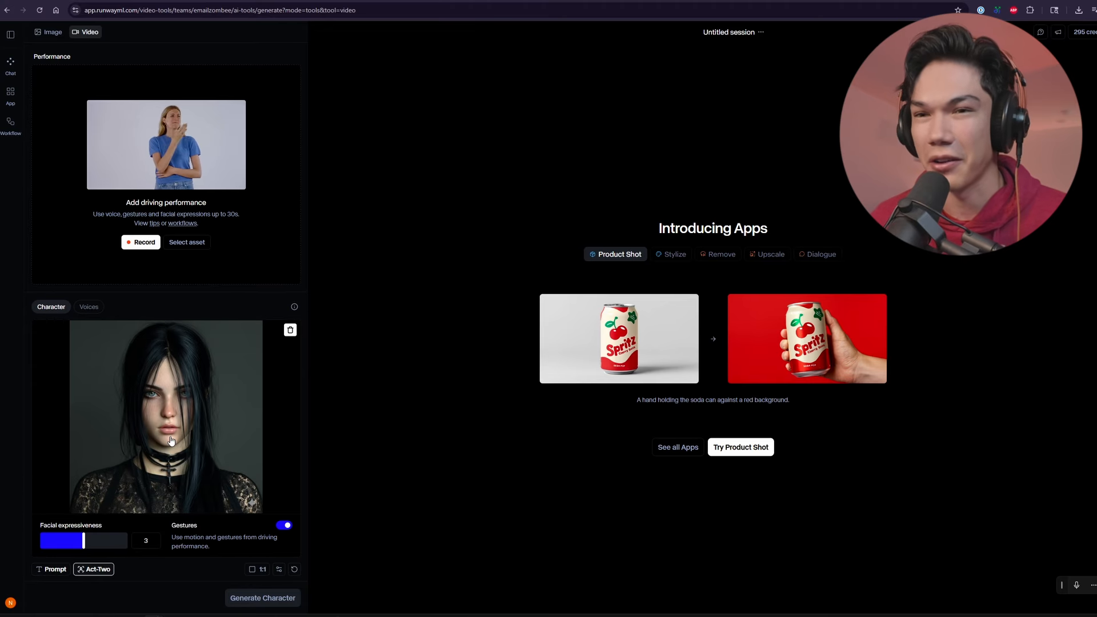
{"action": "left_click_drag", "start_coordinate": [1096, 274], "coordinate": [137, 150]}
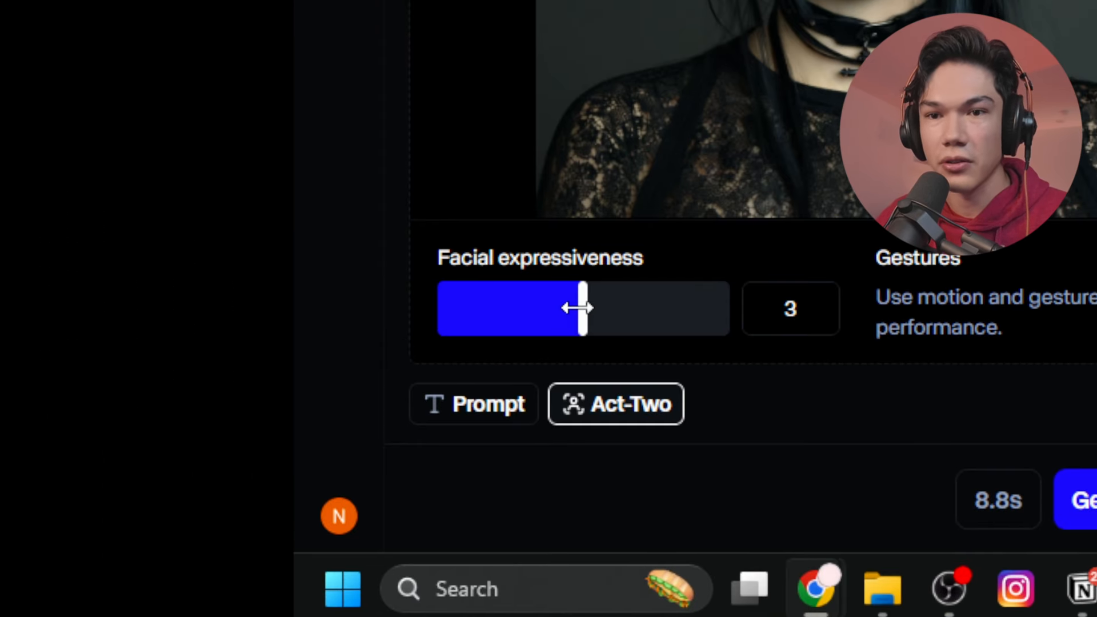
Set the facial expressiveness to 5 and crop the character image to a 9:16 aspect ratio
{"action": "left_click_drag", "start_coordinate": [583, 307], "coordinate": [766, 308]}
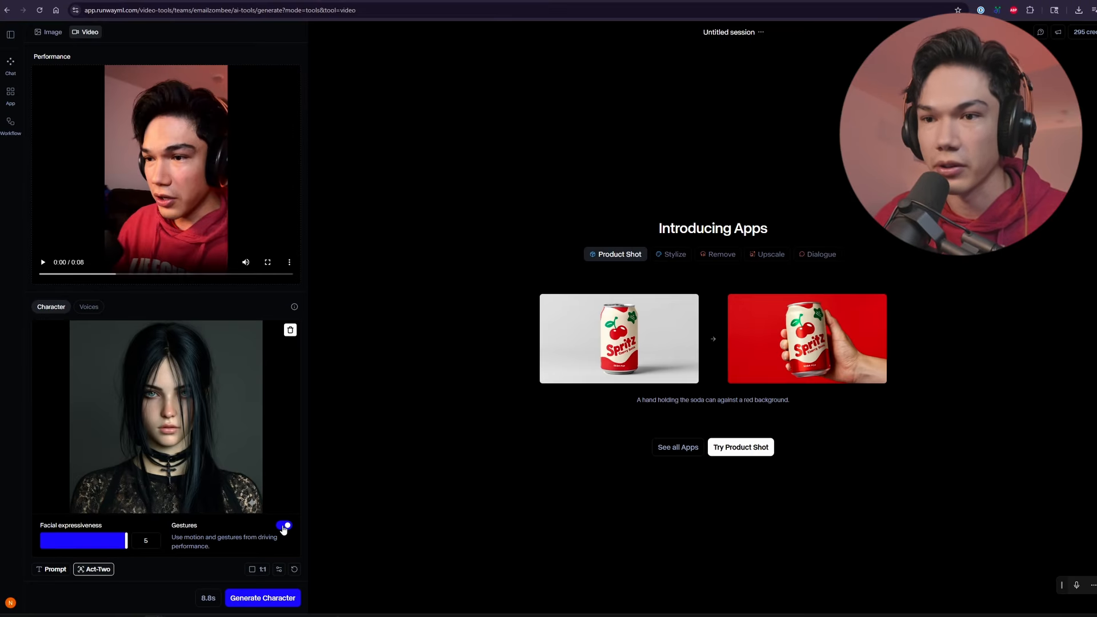
{"action": "left_click", "coordinate": [43, 263]}
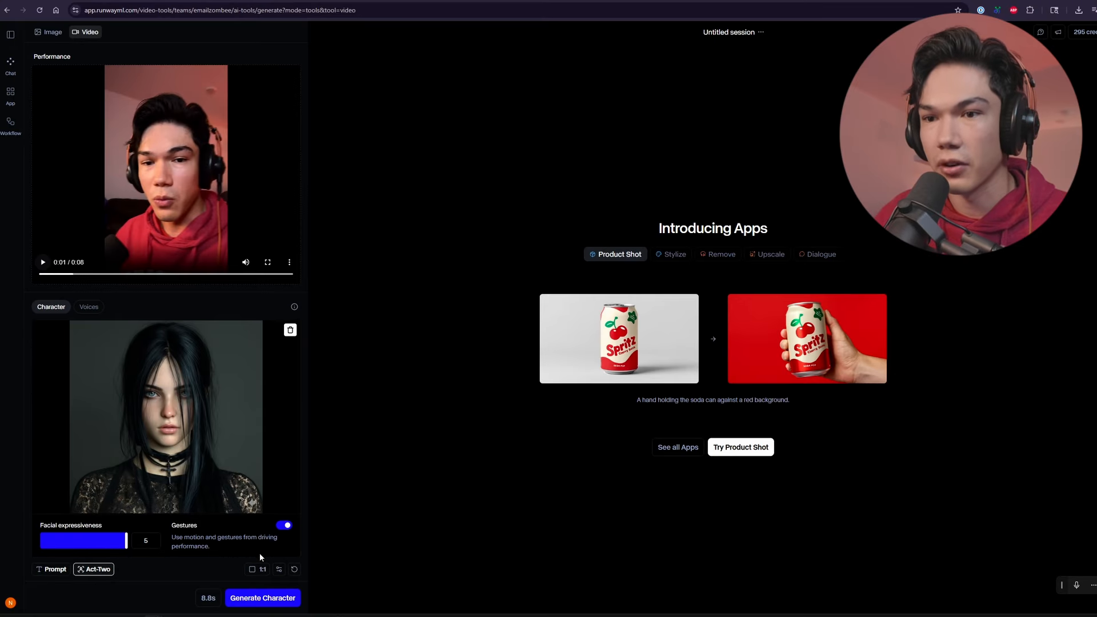
{"action": "left_click", "coordinate": [259, 569]}
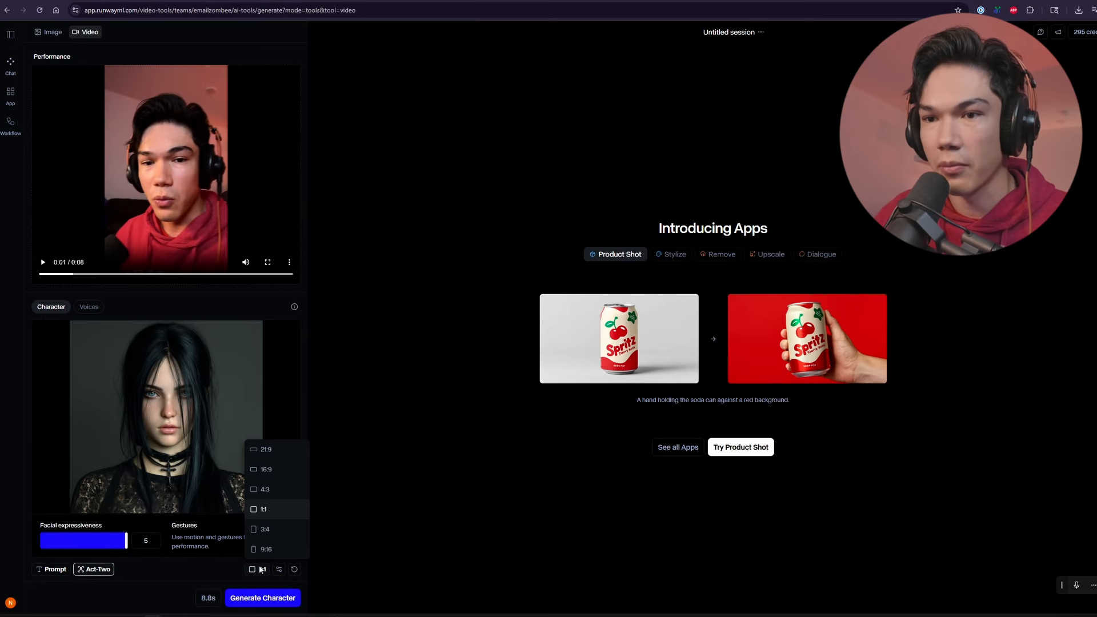
{"action": "left_click", "coordinate": [289, 550]}
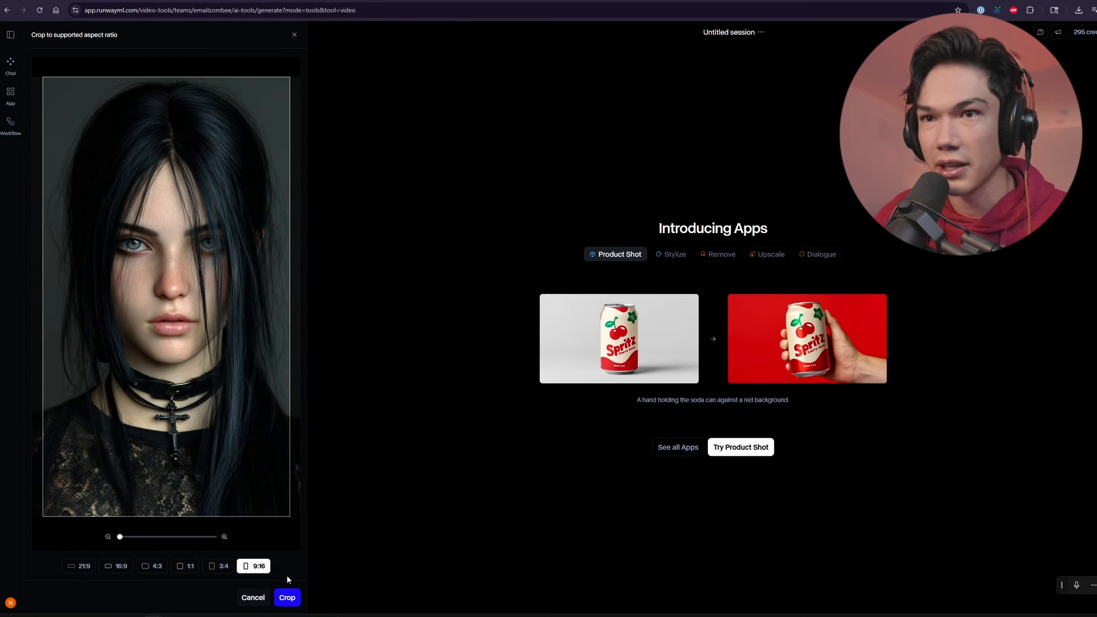
{"action": "left_click", "coordinate": [287, 598]}
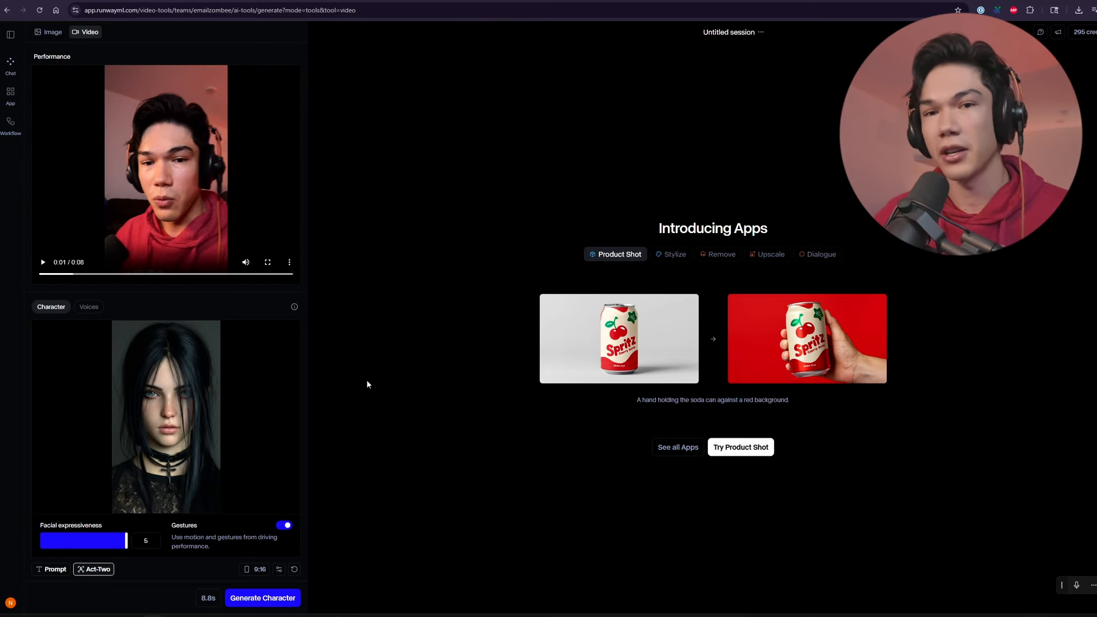
Check the aspect ratio and seed settings, generate the Act-Two character video, and play the result
{"action": "left_click", "coordinate": [249, 570]}
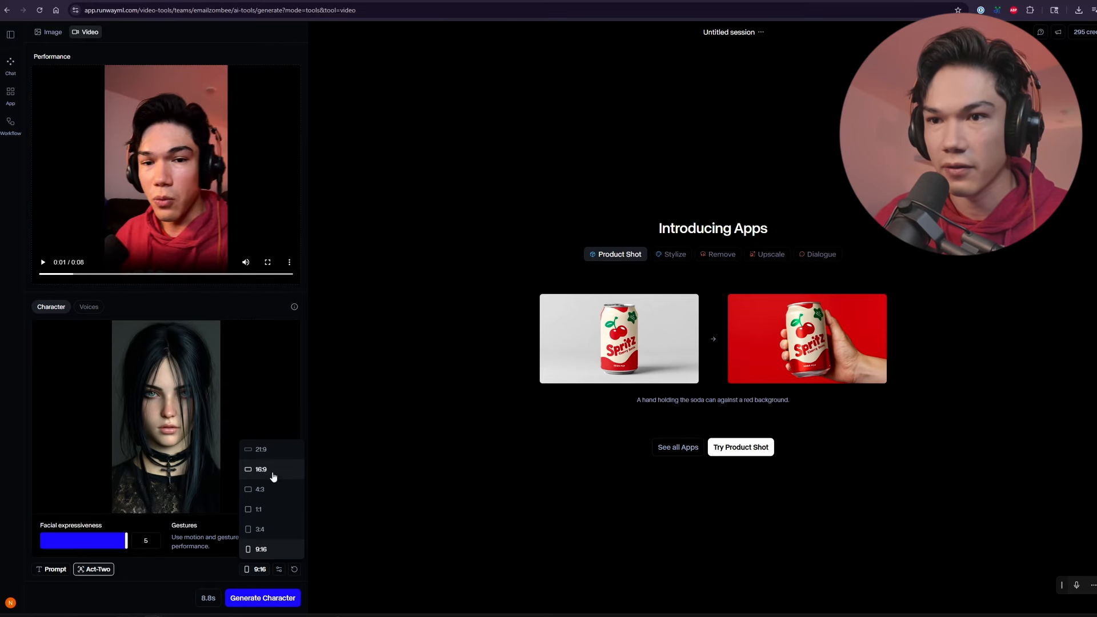
{"action": "left_click", "coordinate": [279, 569]}
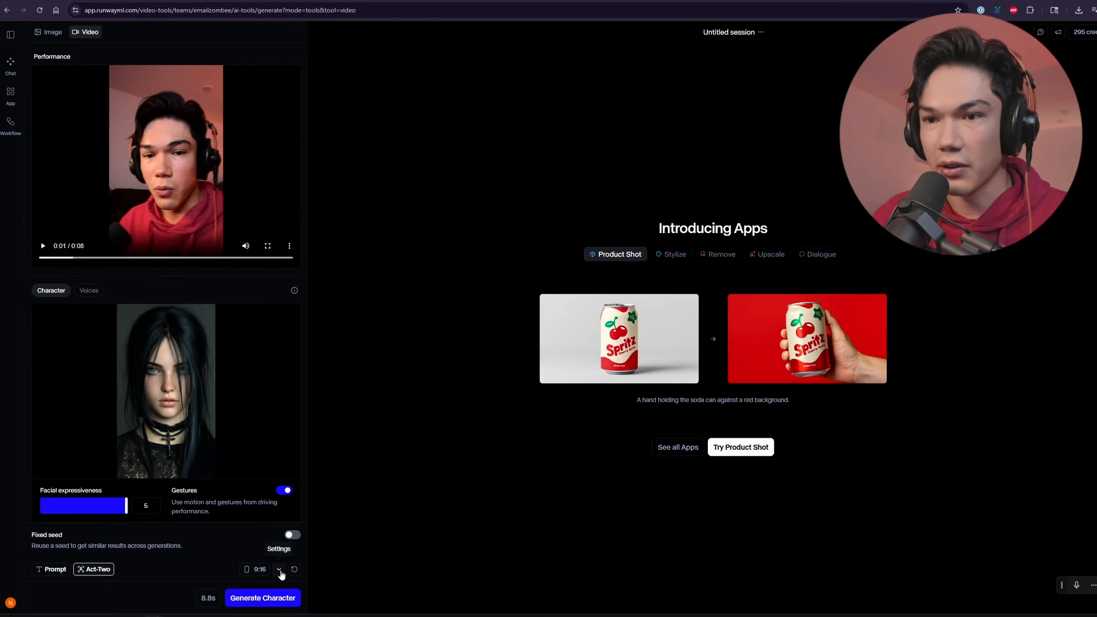
{"action": "left_click", "coordinate": [280, 570]}
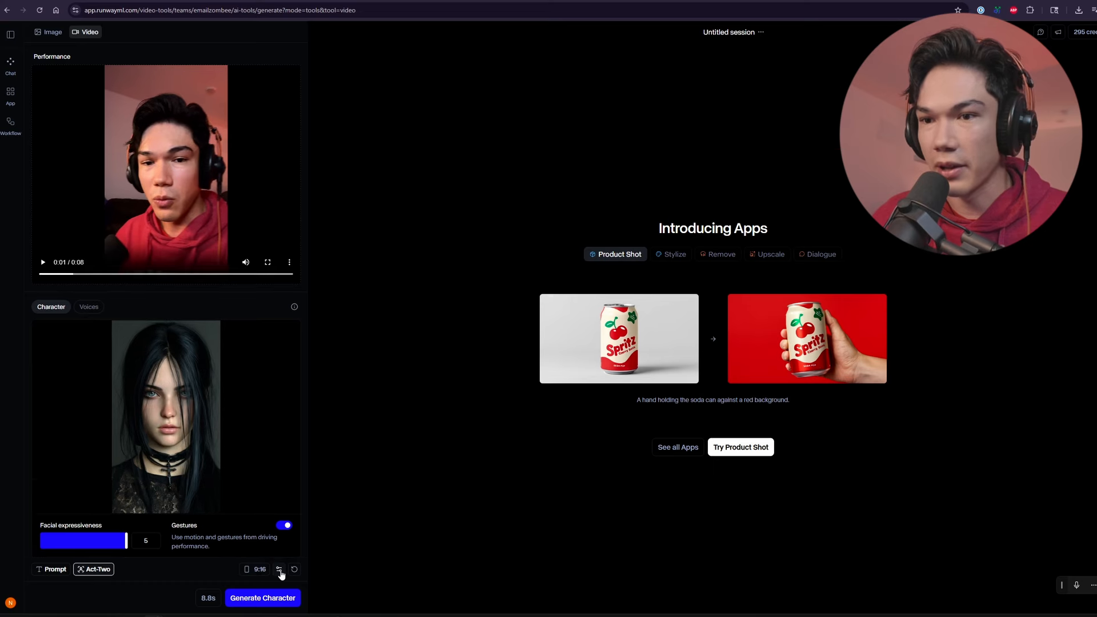
{"action": "left_click", "coordinate": [255, 600]}
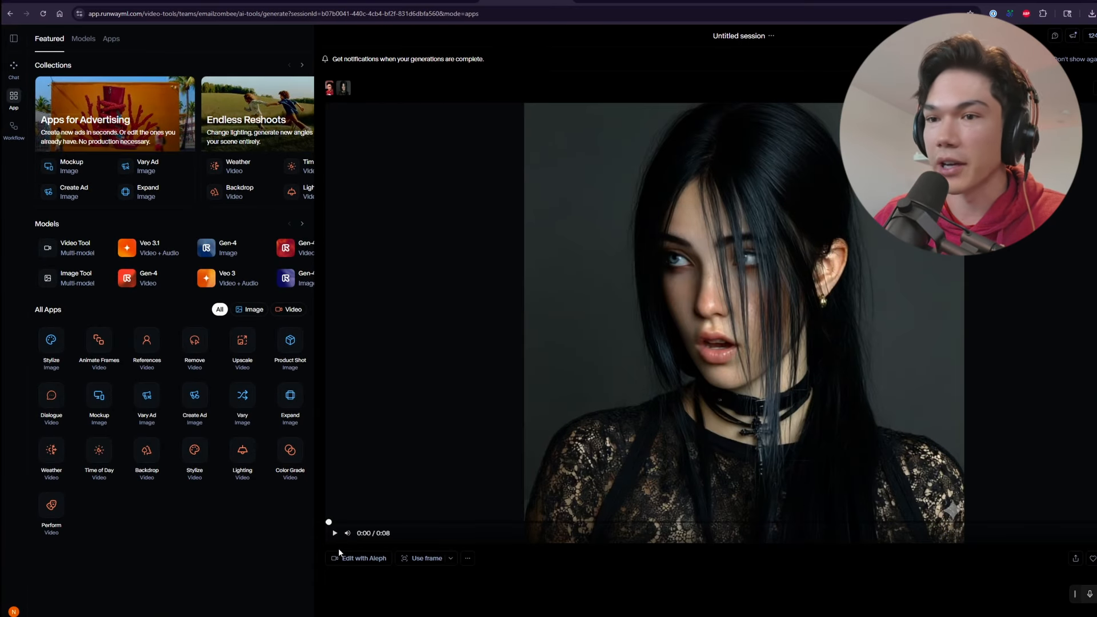
{"action": "left_click", "coordinate": [336, 533]}
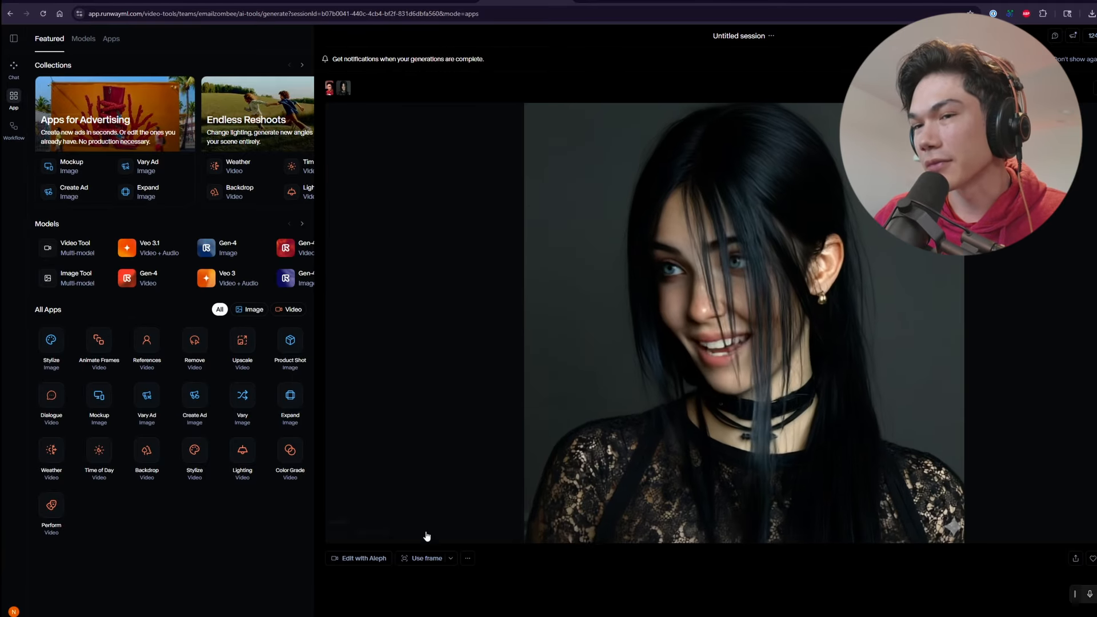
Play back the generated Act-Two character video and download it as an MP4
{"action": "left_click", "coordinate": [335, 533]}
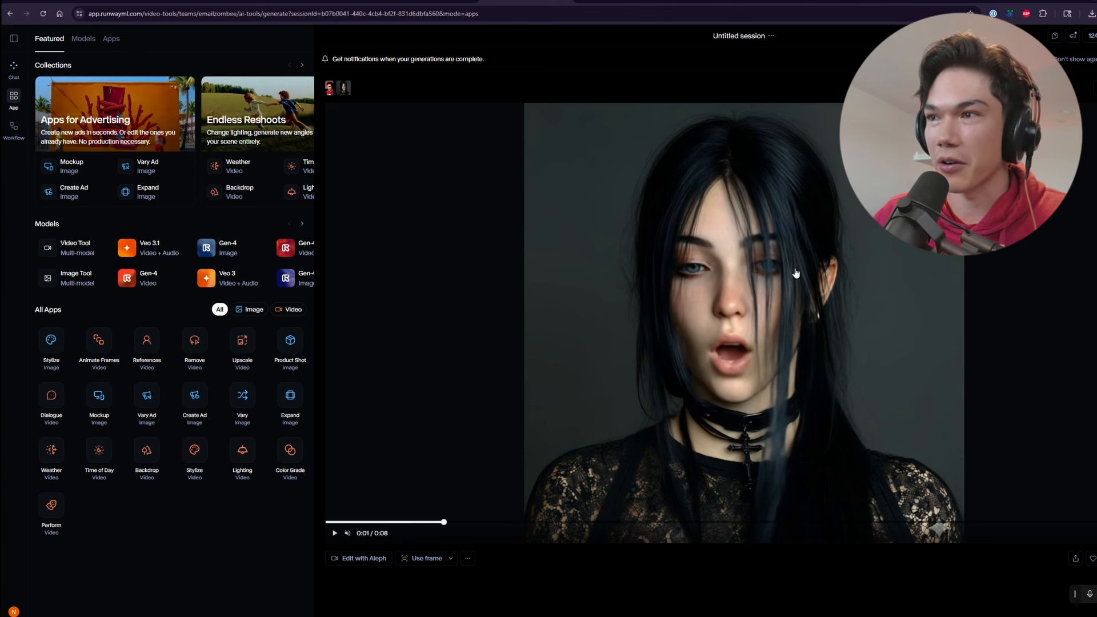
{"action": "left_click", "coordinate": [742, 316]}
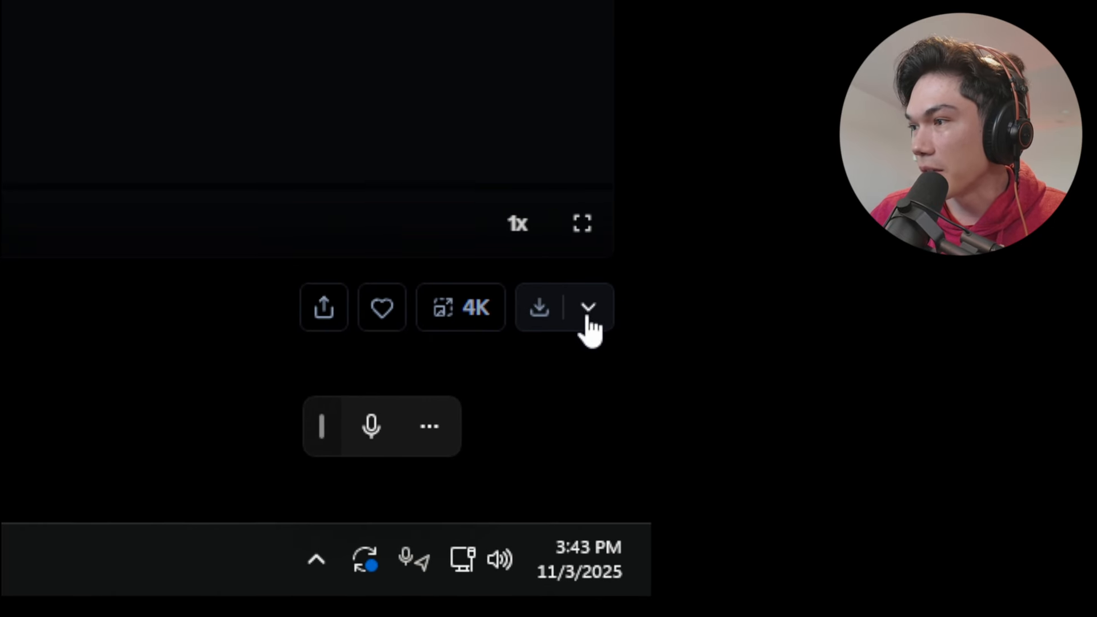
{"action": "left_click", "coordinate": [585, 308]}
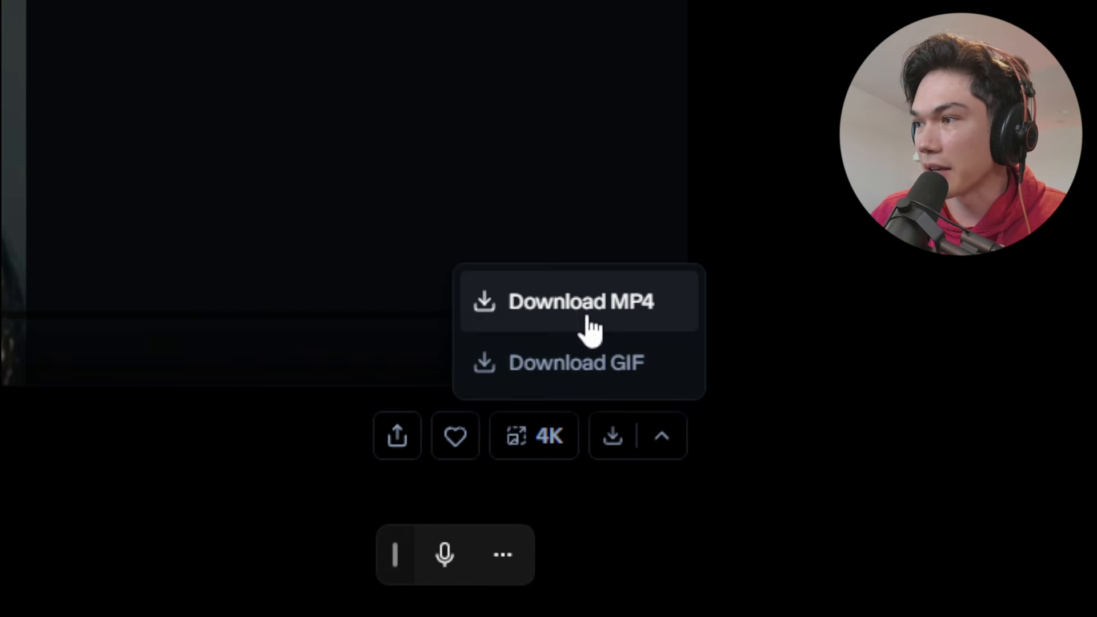
{"action": "left_click", "coordinate": [658, 438]}
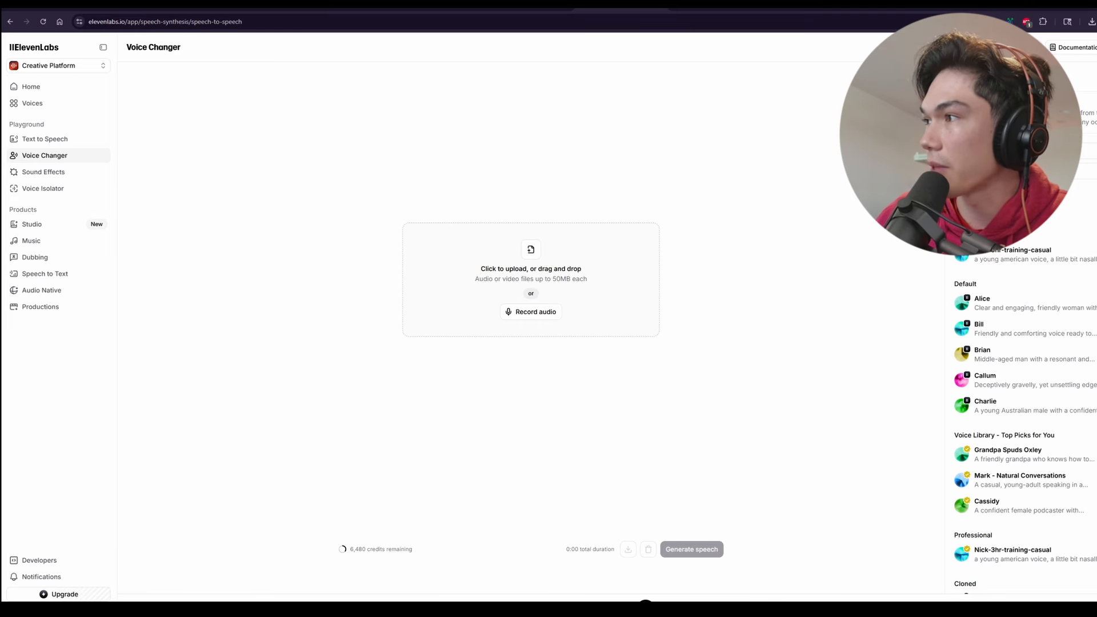
In ElevenLabs Voice Changer, upload the downloaded Act-Two video and play its original audio
{"action": "left_click_drag", "start_coordinate": [586, 240], "coordinate": [517, 251]}
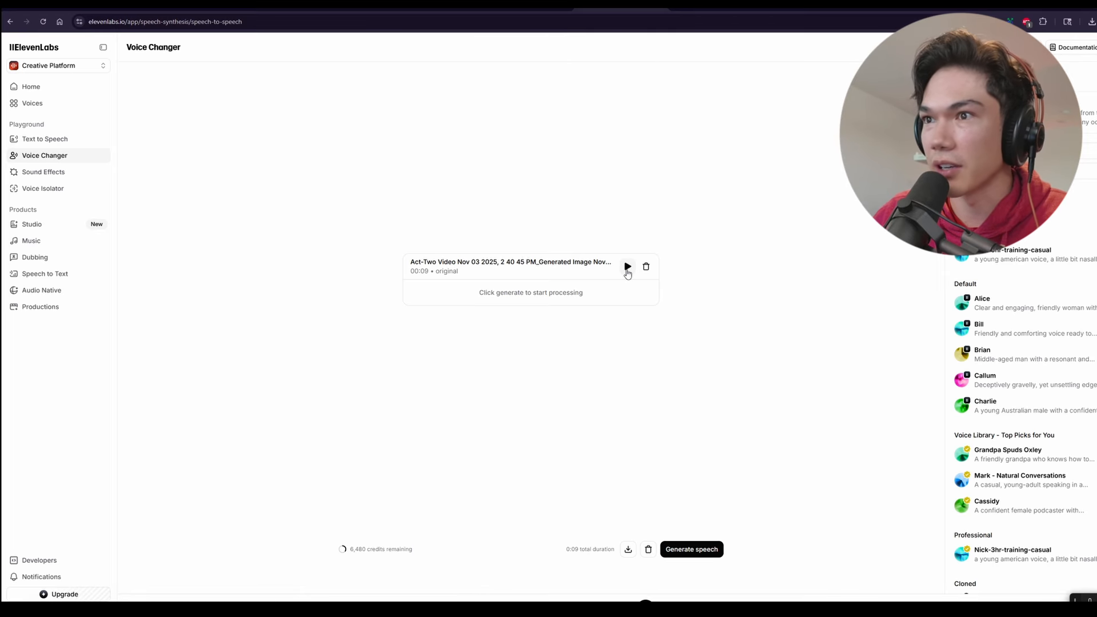
{"action": "left_click", "coordinate": [628, 267]}
{"action": "left_click", "coordinate": [627, 267]}
Choose the Cassidy voice, generate the converted speech from the Act-Two video, and download the resulting audio
{"action": "scroll", "coordinate": [1083, 303], "scroll_direction": "down", "scroll_amount": 1}
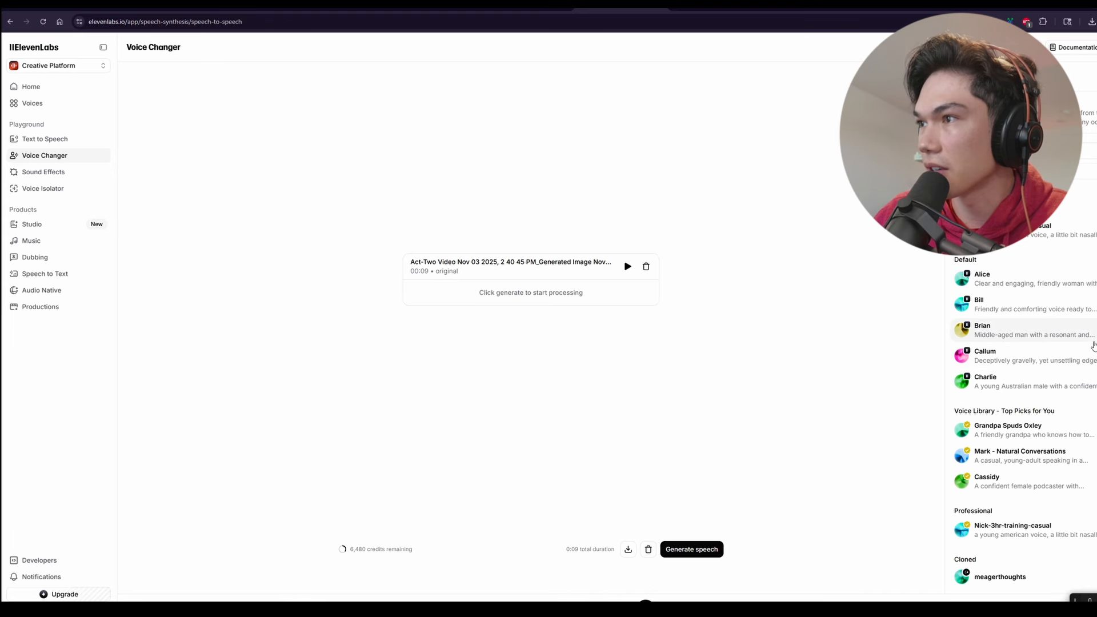
{"action": "scroll", "coordinate": [1085, 503], "scroll_direction": "up", "scroll_amount": 1}
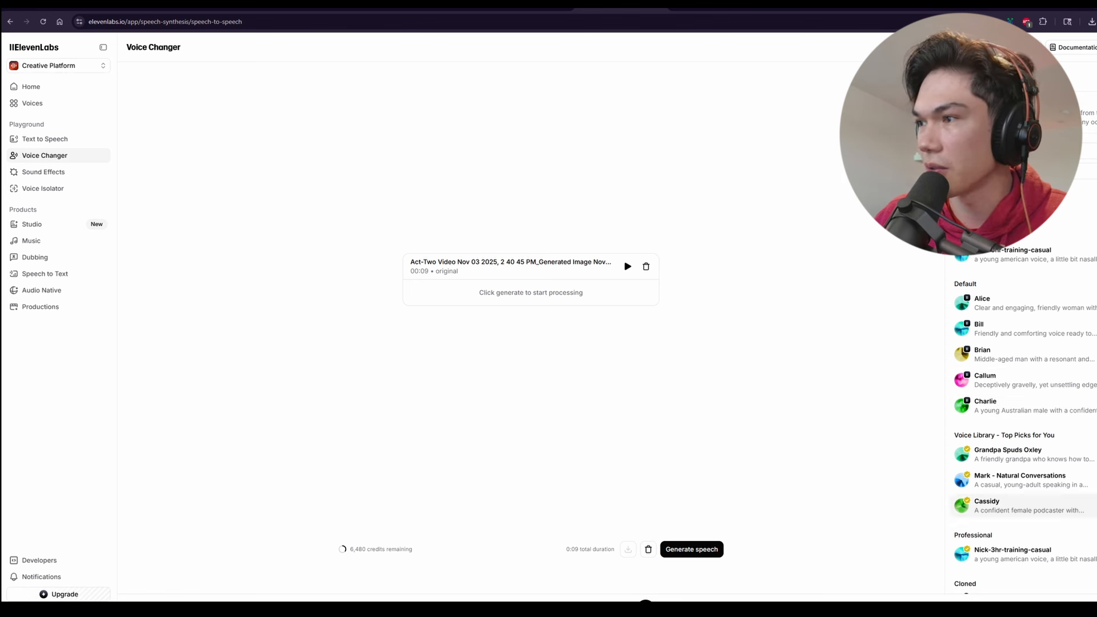
{"action": "left_click", "coordinate": [1025, 511]}
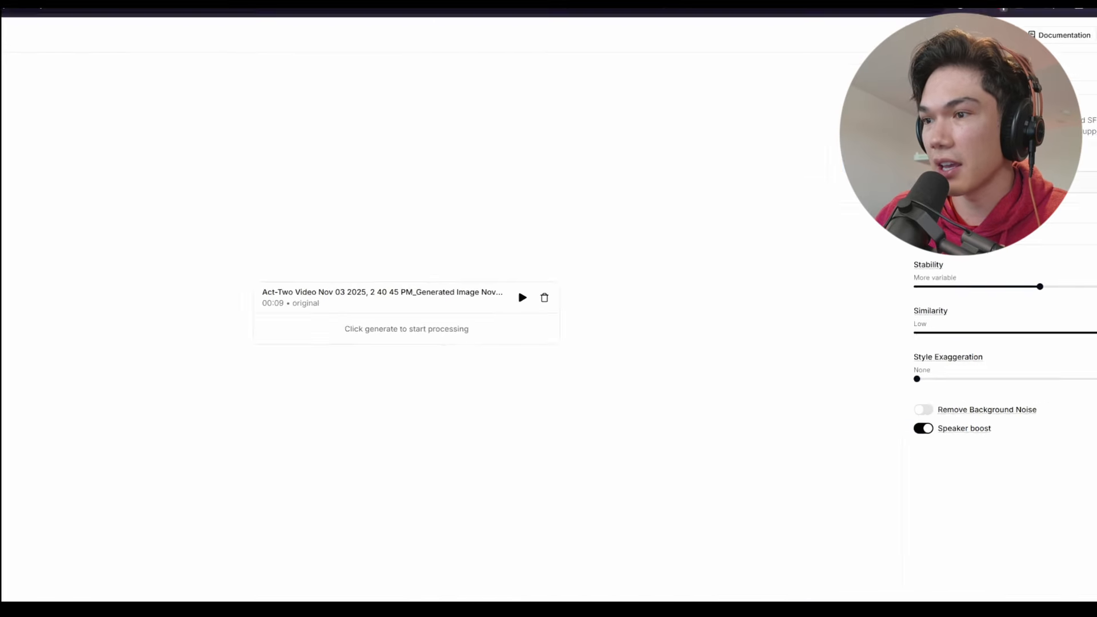
{"action": "left_click", "coordinate": [589, 327]}
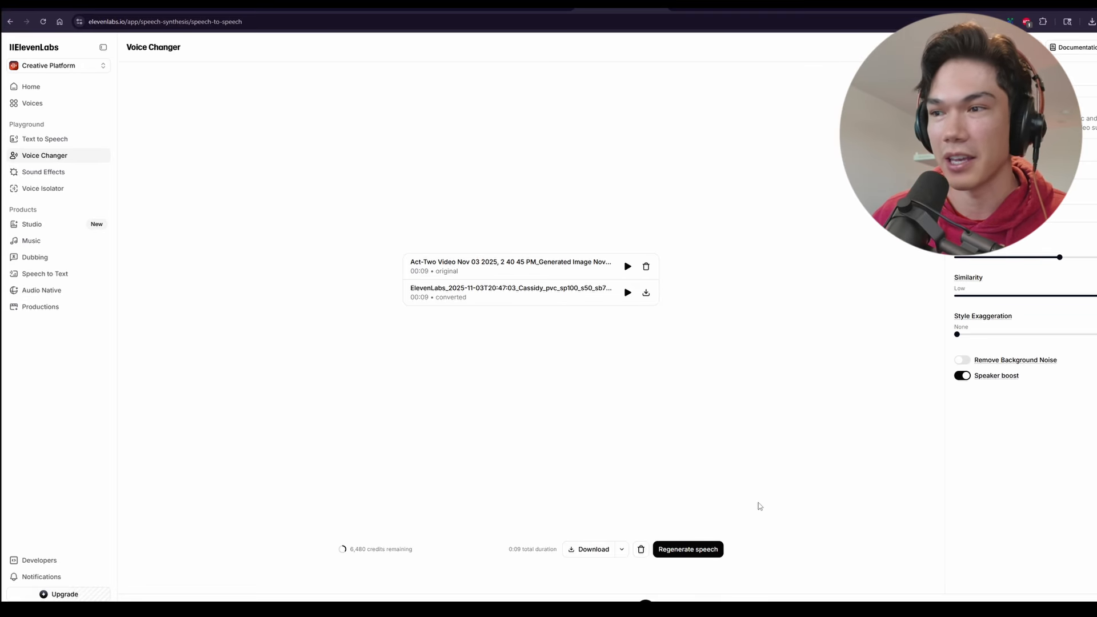
{"action": "left_click", "coordinate": [586, 553]}
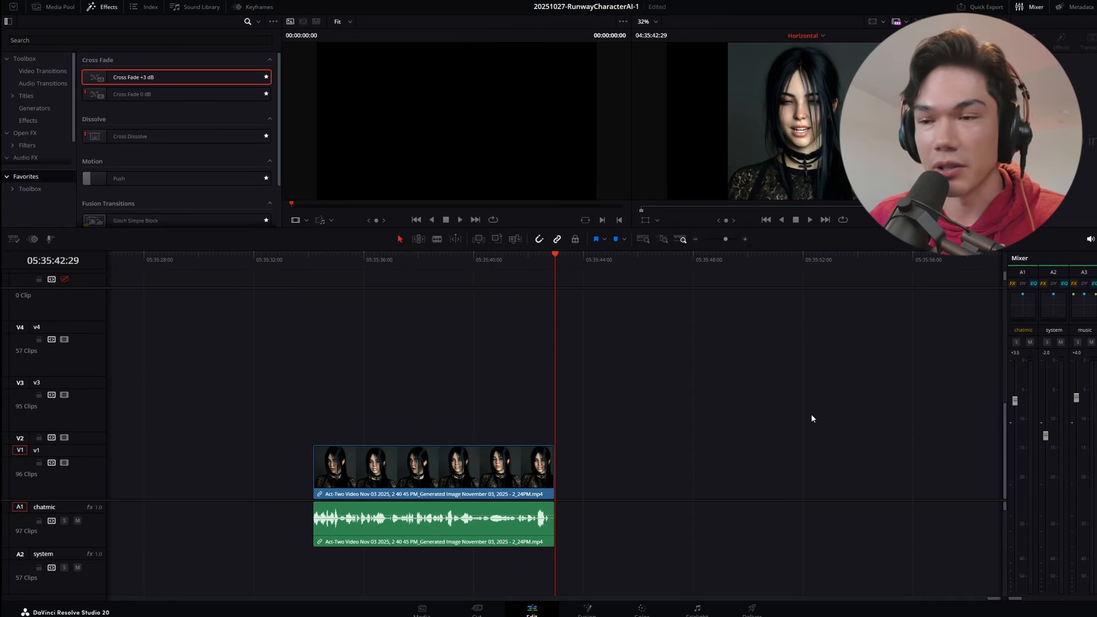
In DaVinci Resolve, place the Act-Two video with its audio on tracks V1 and A1 and play part of it
{"action": "left_click_drag", "start_coordinate": [415, 260], "coordinate": [508, 261]}
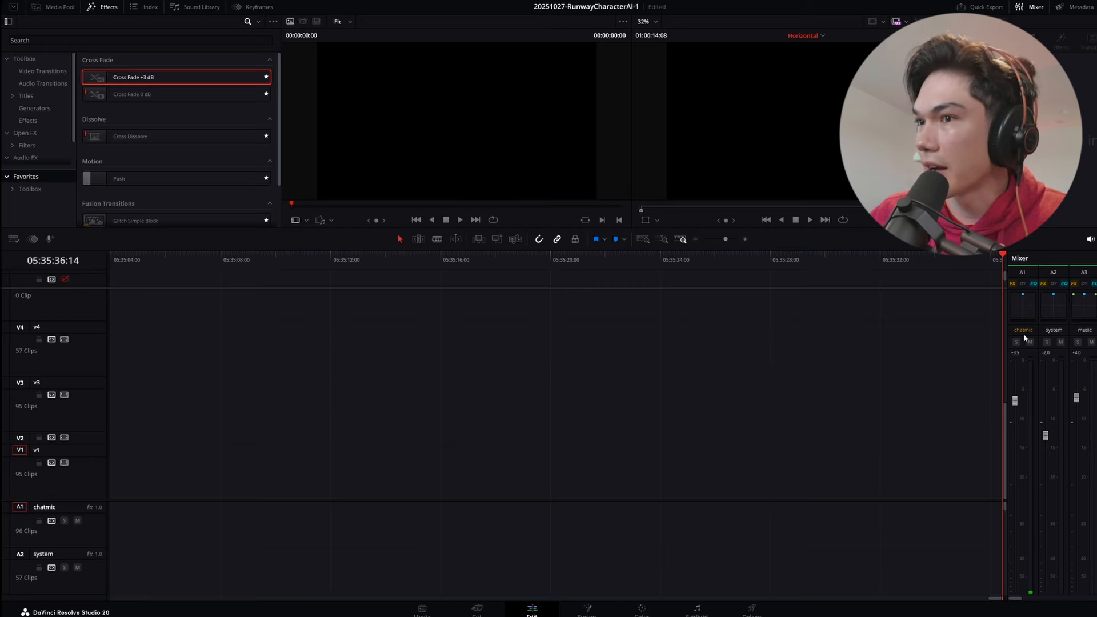
{"action": "left_click_drag", "start_coordinate": [1025, 337], "coordinate": [386, 472]}
{"action": "left_click", "coordinate": [433, 265]}
{"action": "left_click", "coordinate": [469, 262]}
{"action": "key", "text": "space"}
{"action": "left_click_drag", "start_coordinate": [475, 263], "coordinate": [412, 259]}
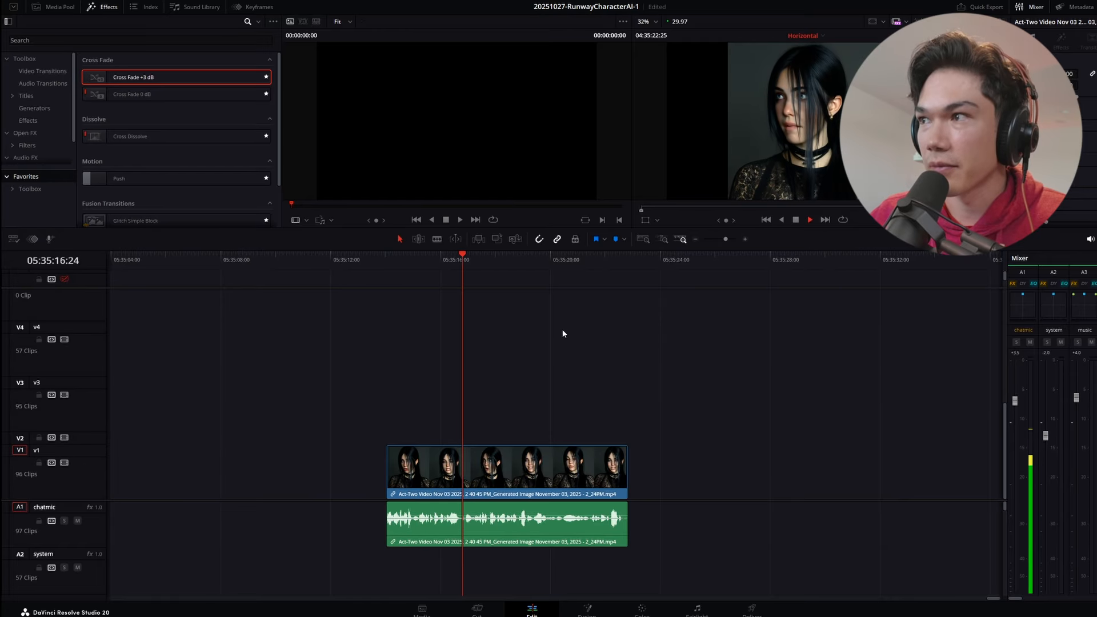
{"action": "key", "text": "space"}
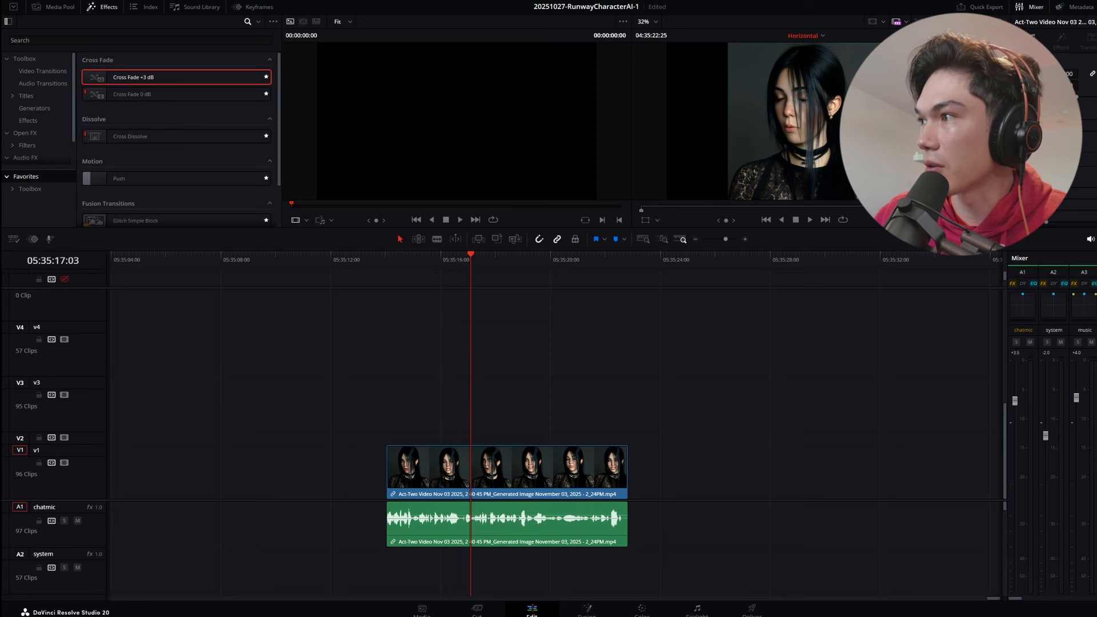
Add the ElevenLabs Cassidy MP3 to track A2 beneath the video, and colour the video's original audio clip purple
{"action": "left_click_drag", "start_coordinate": [685, 503], "coordinate": [380, 566]}
{"action": "left_click", "coordinate": [496, 273]}
{"action": "scroll", "coordinate": [685, 431], "scroll_direction": "up", "scroll_amount": 4}
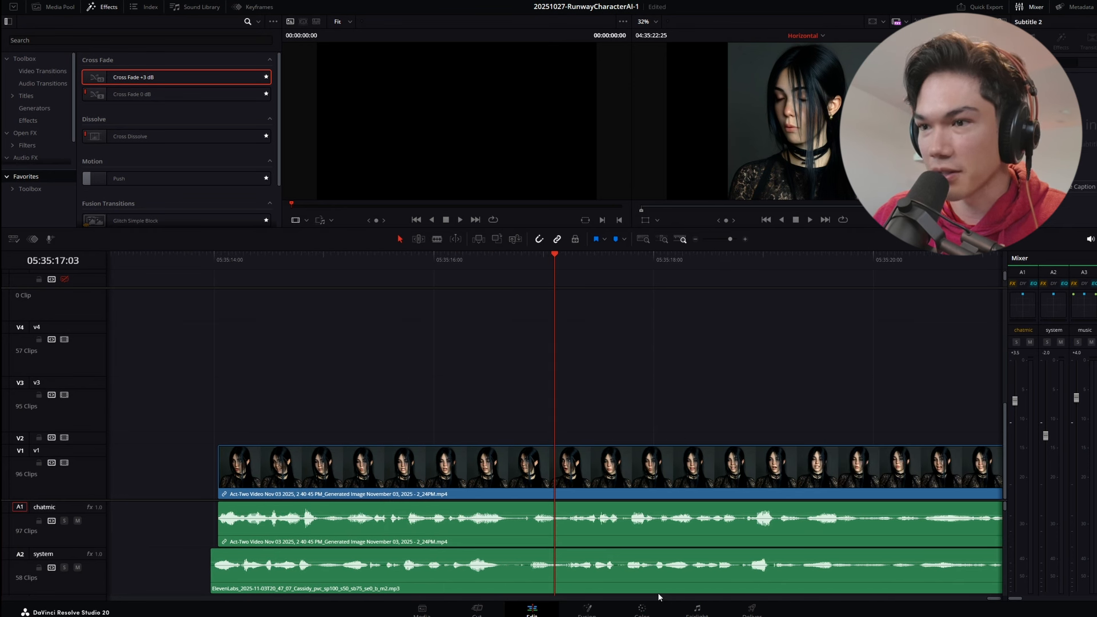
{"action": "left_click", "coordinate": [680, 526], "text": "alt"}
{"action": "scroll", "coordinate": [614, 429], "scroll_direction": "down", "scroll_amount": 3}
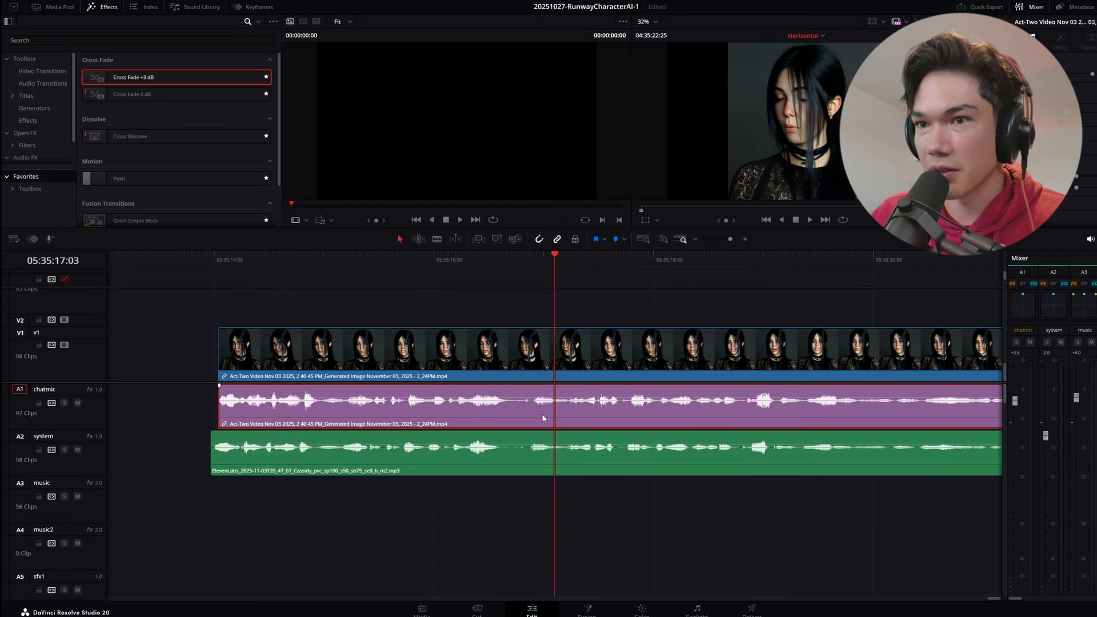
Nudge the Cassidy audio clip frame by frame to line up its waveform peaks with the purple original audio
{"action": "scroll", "coordinate": [641, 479], "scroll_direction": "down", "scroll_amount": 2}
{"action": "left_click", "coordinate": [656, 463]}
{"action": "scroll", "coordinate": [609, 471], "scroll_direction": "up", "scroll_amount": 2}
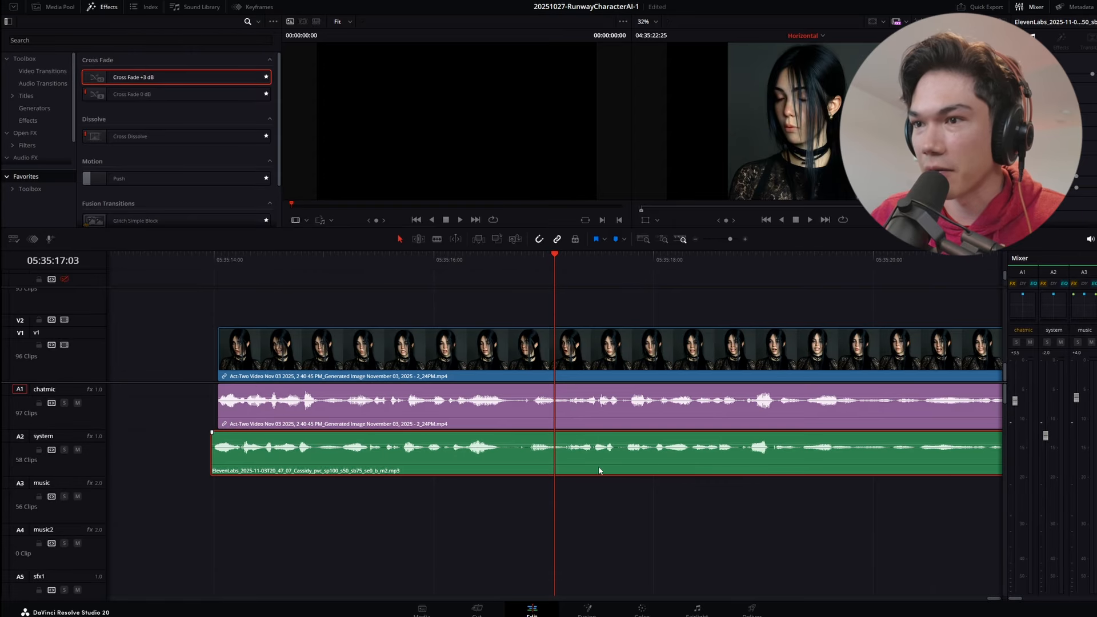
{"action": "scroll", "coordinate": [505, 451], "scroll_direction": "right", "scroll_amount": 3}
{"action": "left_click", "coordinate": [556, 260]}
{"action": "scroll", "coordinate": [572, 268], "scroll_direction": "up", "scroll_amount": 2}
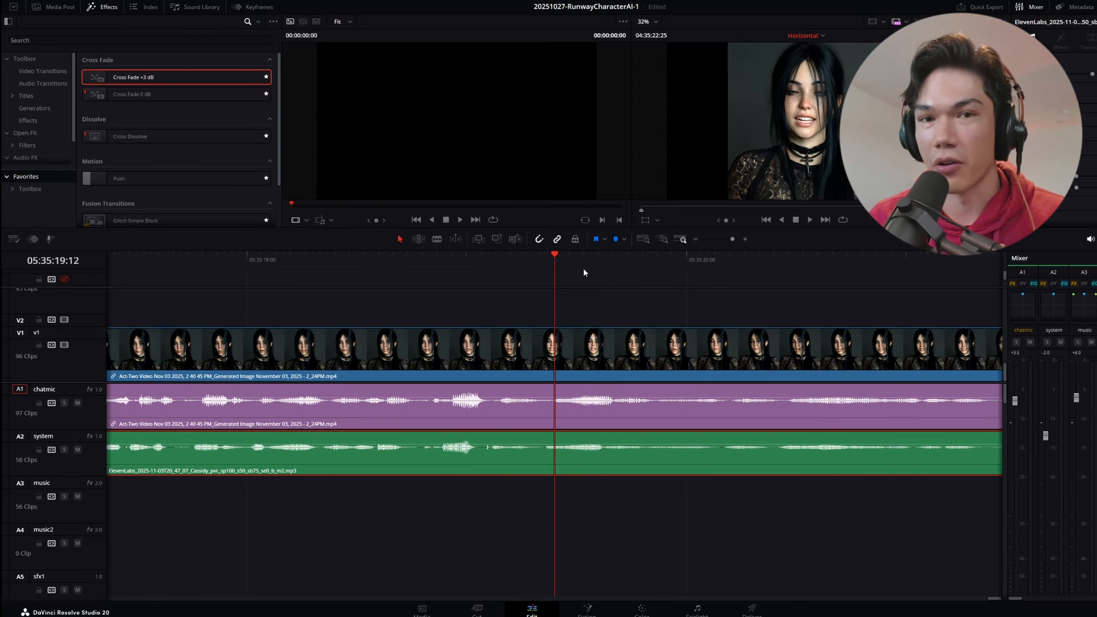
{"action": "scroll", "coordinate": [665, 395], "scroll_direction": "down", "scroll_amount": 2}
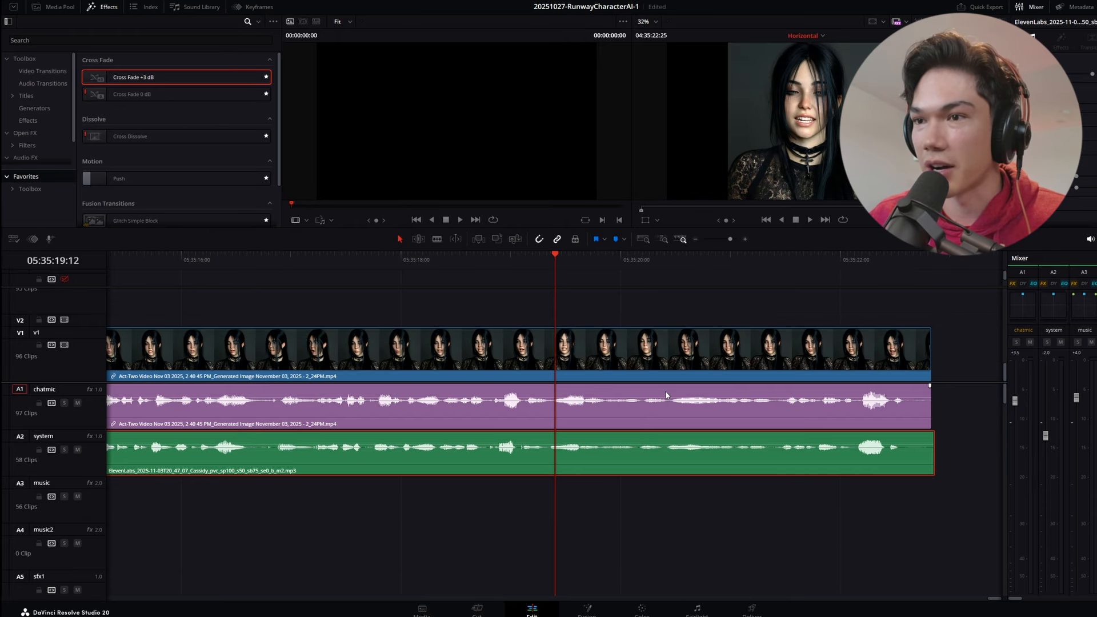
{"action": "scroll", "coordinate": [665, 394], "scroll_direction": "up", "scroll_amount": 2}
{"action": "left_click", "coordinate": [335, 259]}
{"action": "scroll", "coordinate": [503, 298], "scroll_direction": "up", "scroll_amount": 3}
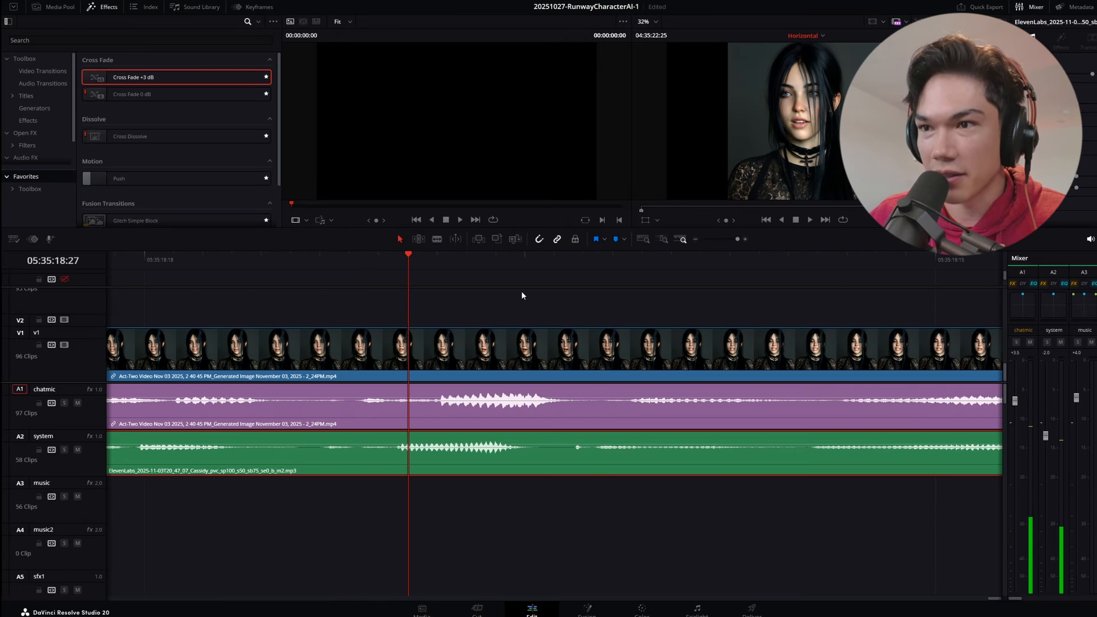
{"action": "left_click", "coordinate": [441, 260]}
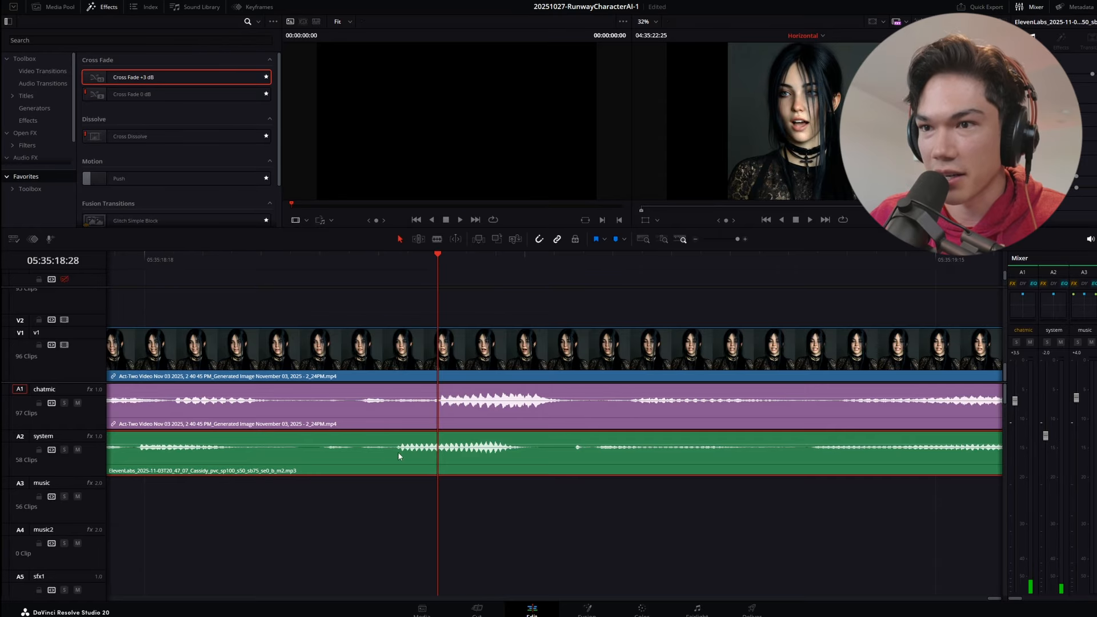
{"action": "key", "text": "period"}
{"action": "key", "text": "period"}
{"action": "key", "text": "comma"}
{"action": "scroll", "coordinate": [482, 465], "scroll_direction": "down", "scroll_amount": 2}
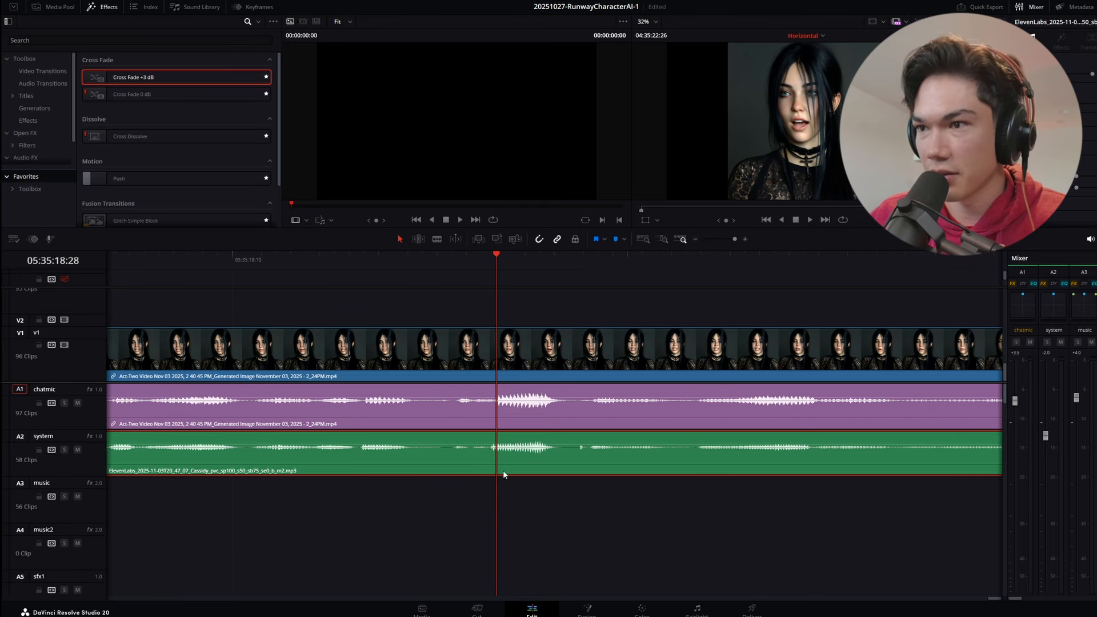
{"action": "scroll", "coordinate": [507, 476], "scroll_direction": "down", "scroll_amount": 4}
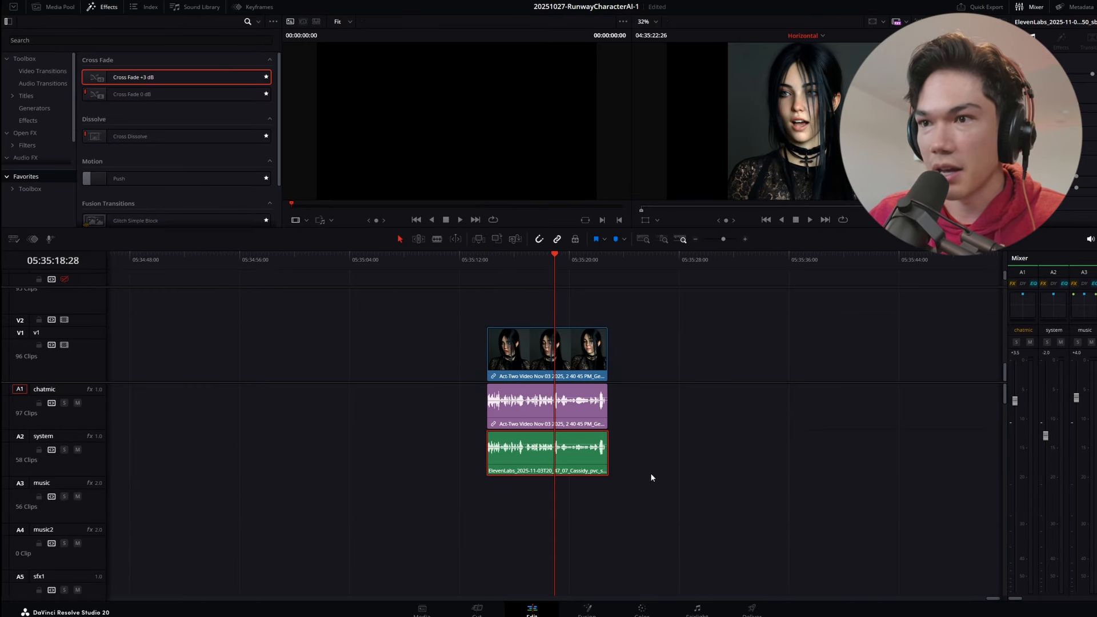
Disable the original audio clip on A1 and play the video from its start with the Cassidy voice
{"action": "left_click", "coordinate": [578, 422], "text": "alt"}
{"action": "key", "text": "d"}
{"action": "key", "text": "ctrl+equal"}
{"action": "key", "text": "ctrl+equal"}
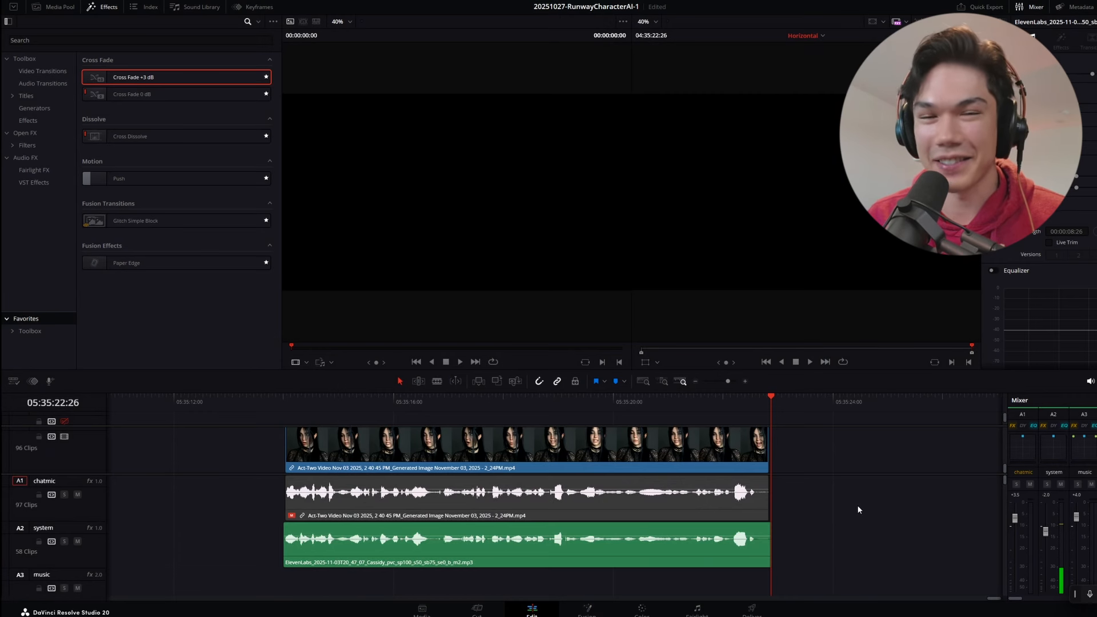
{"action": "left_click", "coordinate": [321, 398]}
{"action": "key", "text": "space"}
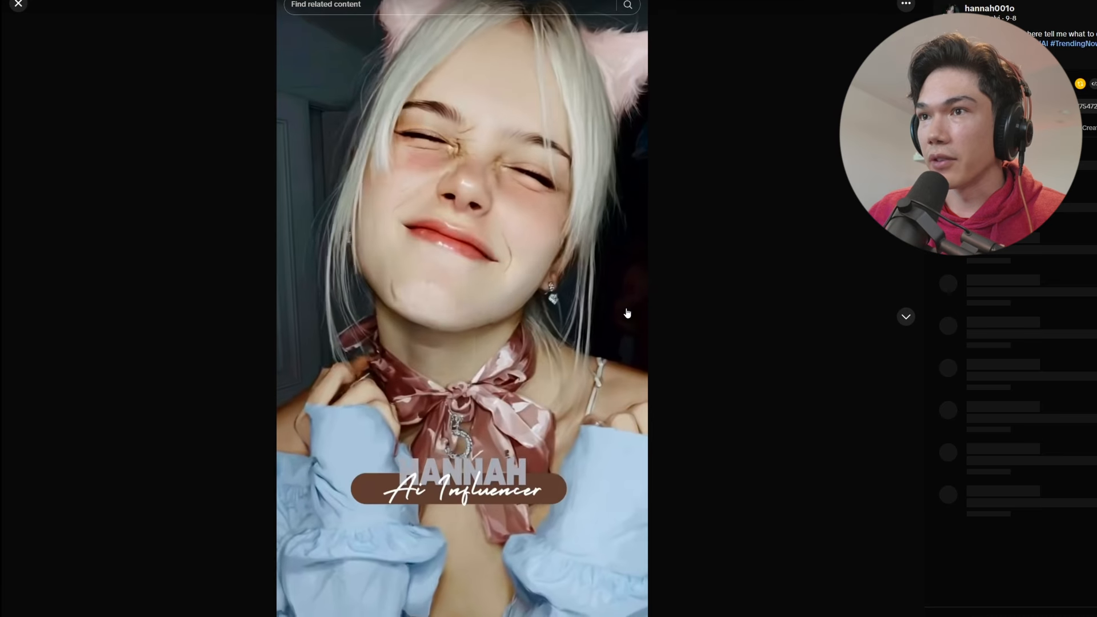
On the AI influencer's TikTok profile, watch the first video and look through the grid of posts
{"action": "left_click", "coordinate": [410, 204]}
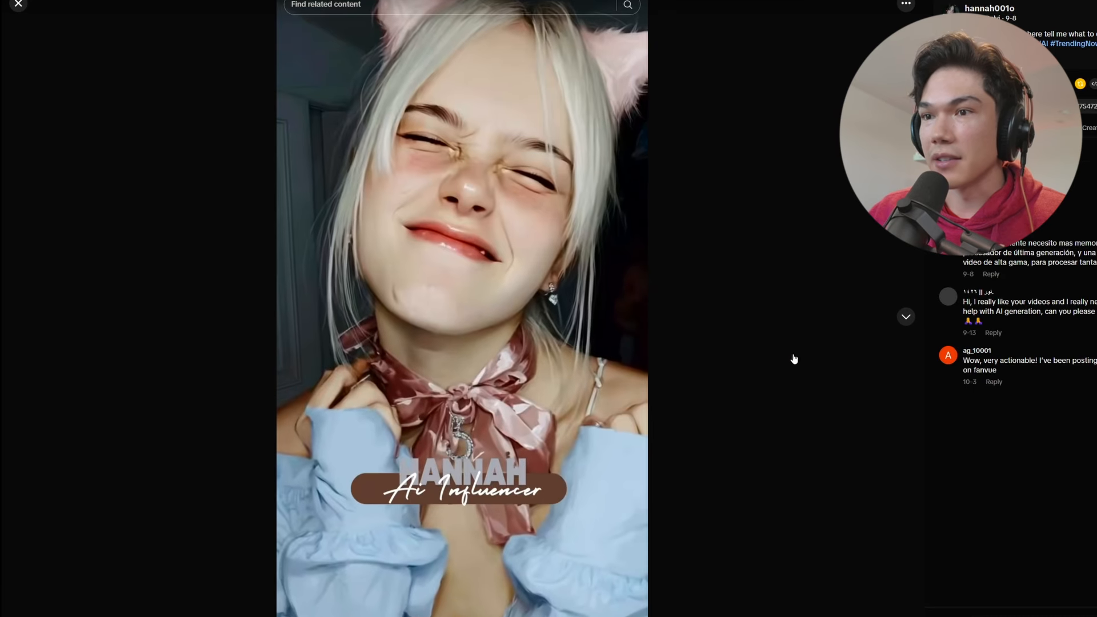
{"action": "key", "text": "Escape"}
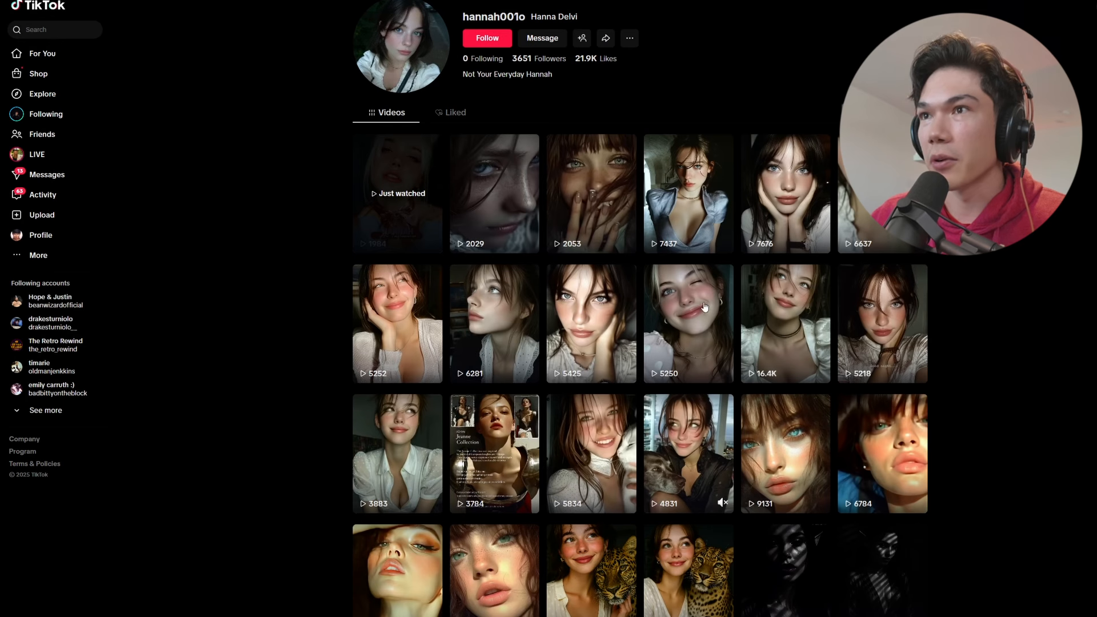
{"action": "scroll", "coordinate": [869, 413], "scroll_direction": "down", "scroll_amount": 4}
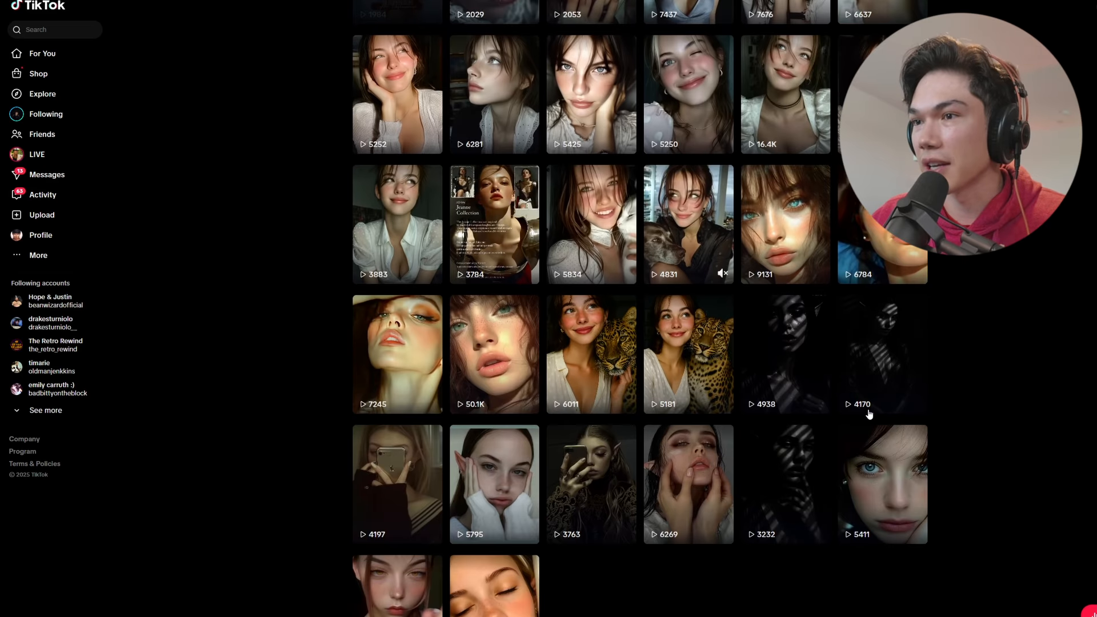
{"action": "scroll", "coordinate": [808, 447], "scroll_direction": "down", "scroll_amount": 4}
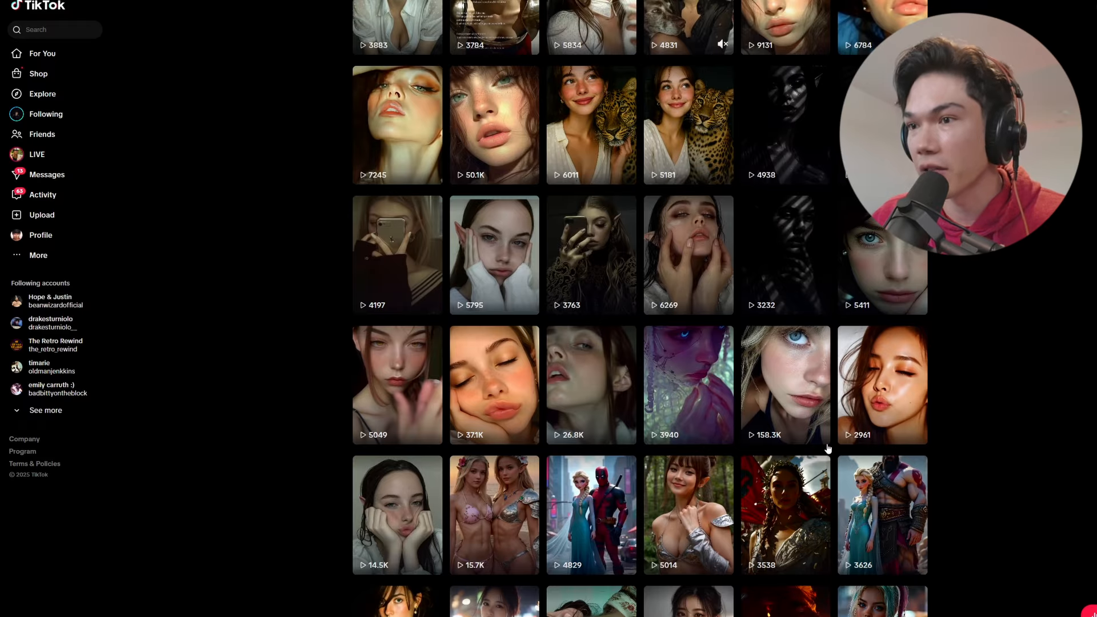
{"action": "scroll", "coordinate": [808, 448], "scroll_direction": "up", "scroll_amount": 10}
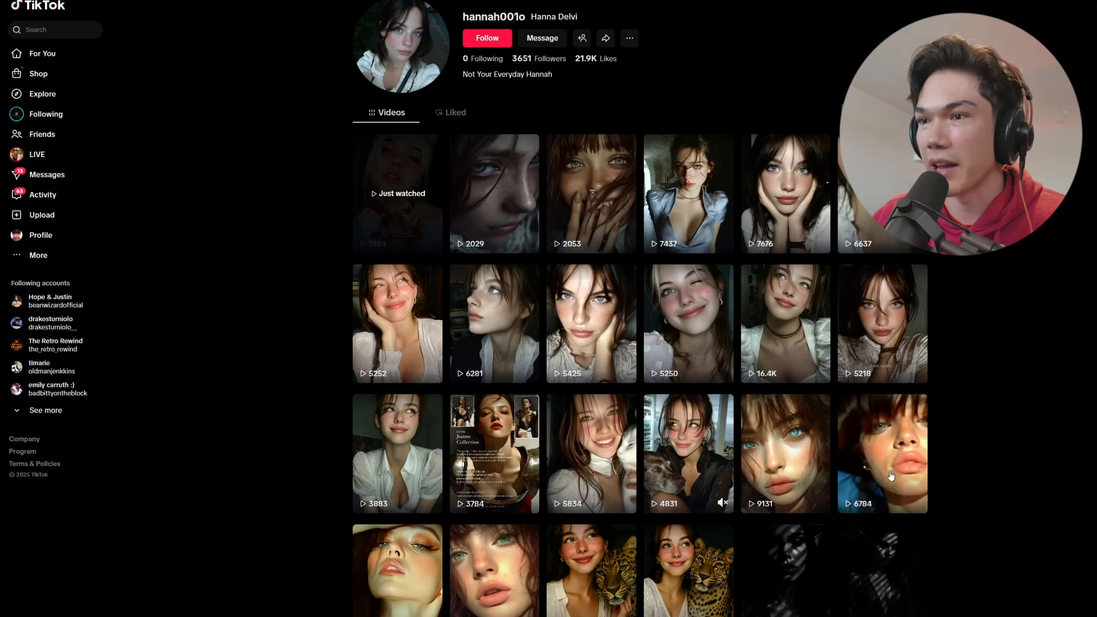
Open the profile's fourth video and step through the videos that follow it
{"action": "left_click", "coordinate": [730, 207]}
{"action": "left_click", "coordinate": [906, 317]}
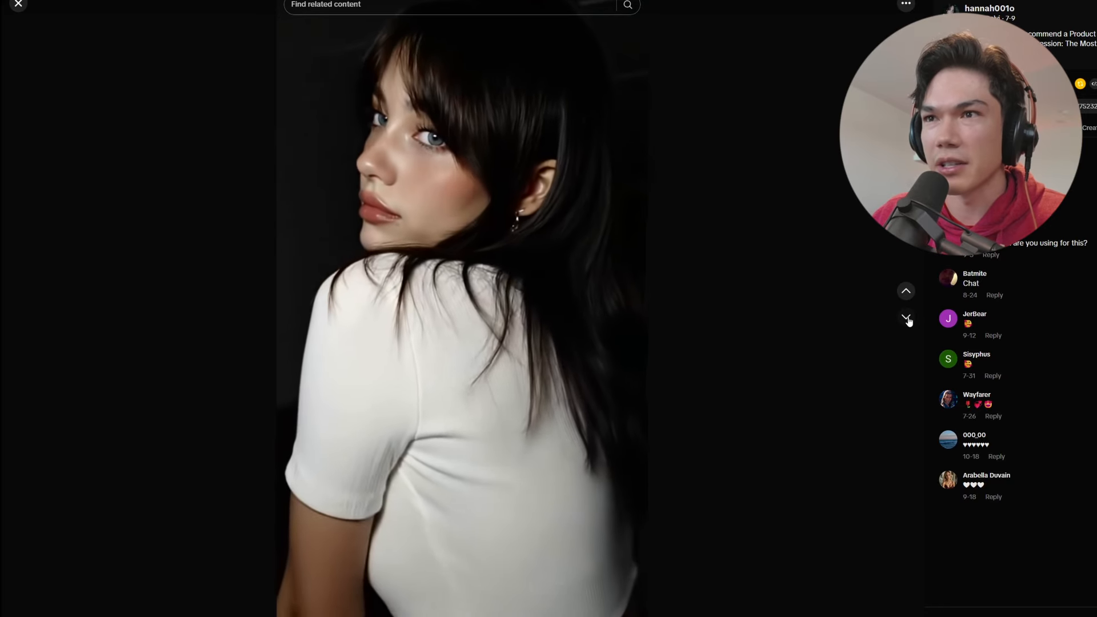
{"action": "left_click", "coordinate": [910, 323]}
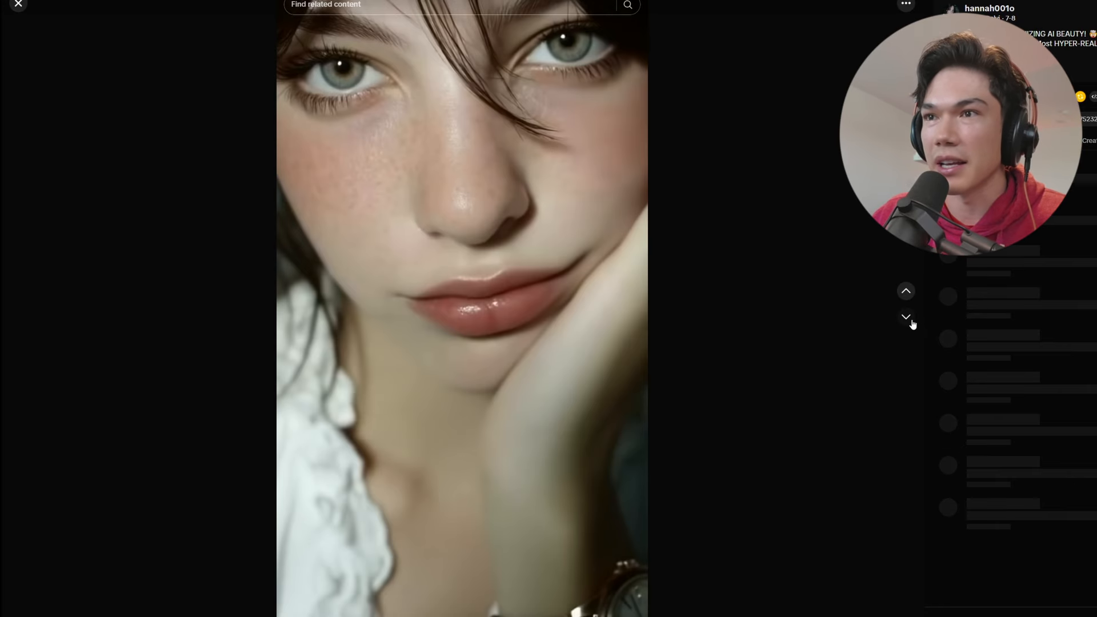
{"action": "left_click", "coordinate": [906, 319]}
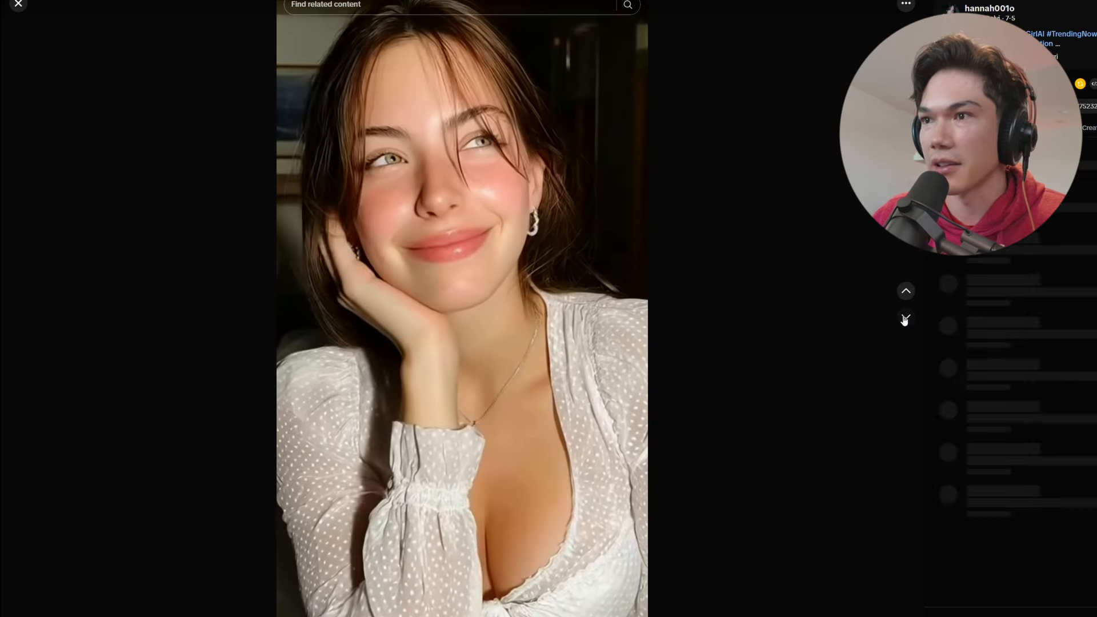
{"action": "left_click", "coordinate": [906, 317]}
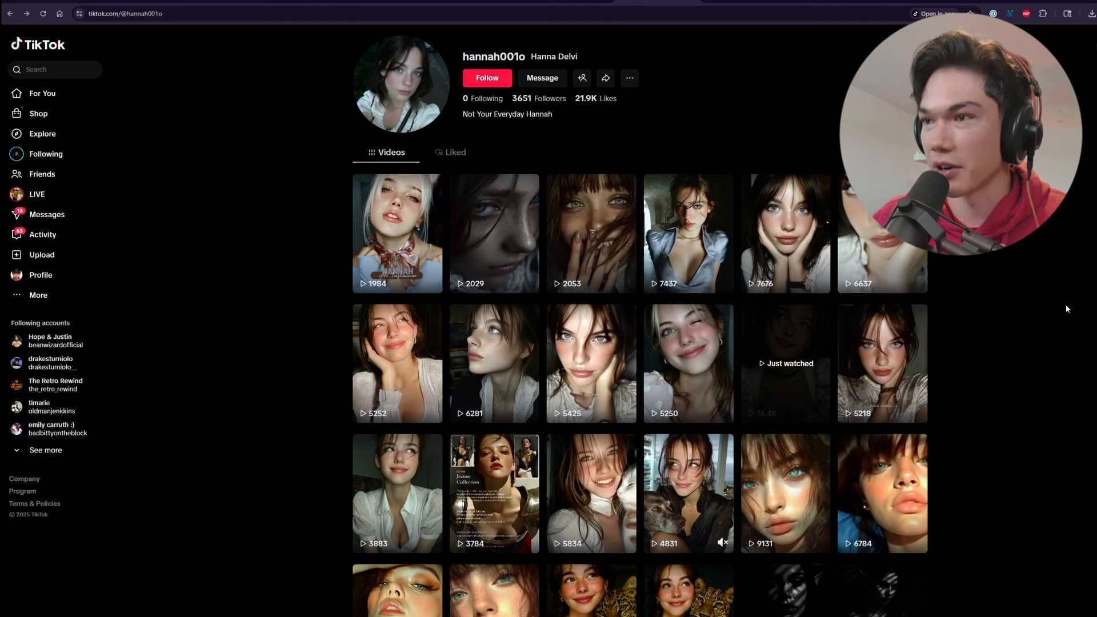
Browse the profile's oldest posts, watch the blue-haired fantasy character video near the end, and return to the newest posts
{"action": "scroll", "coordinate": [1065, 304], "scroll_direction": "down", "scroll_amount": 10}
{"action": "scroll", "coordinate": [1080, 473], "scroll_direction": "up", "scroll_amount": 10}
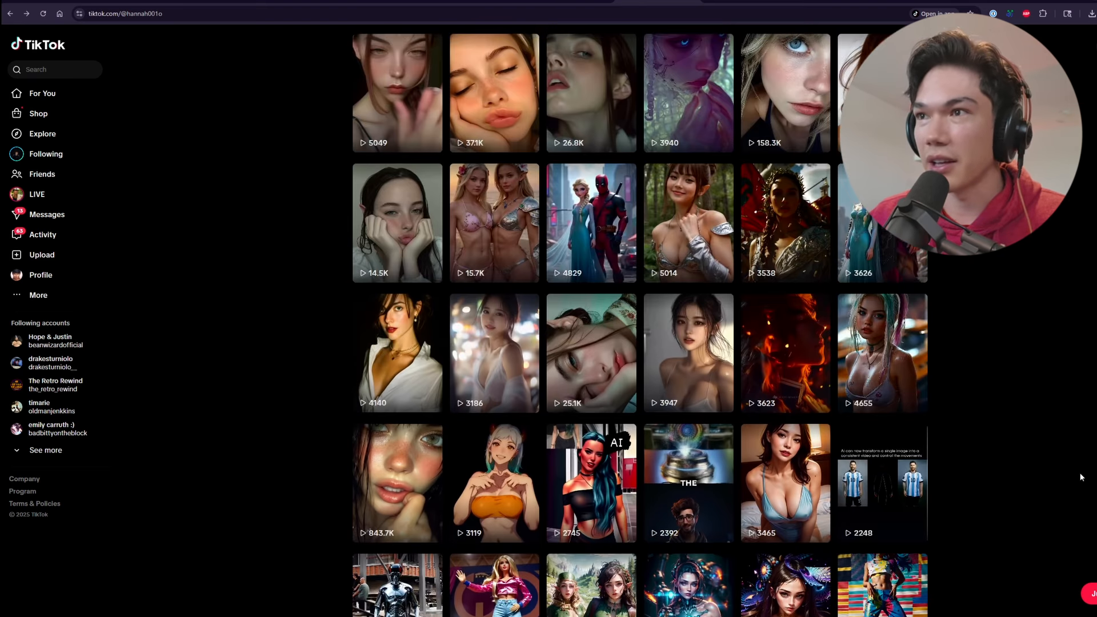
{"action": "scroll", "coordinate": [1073, 476], "scroll_direction": "down", "scroll_amount": 10}
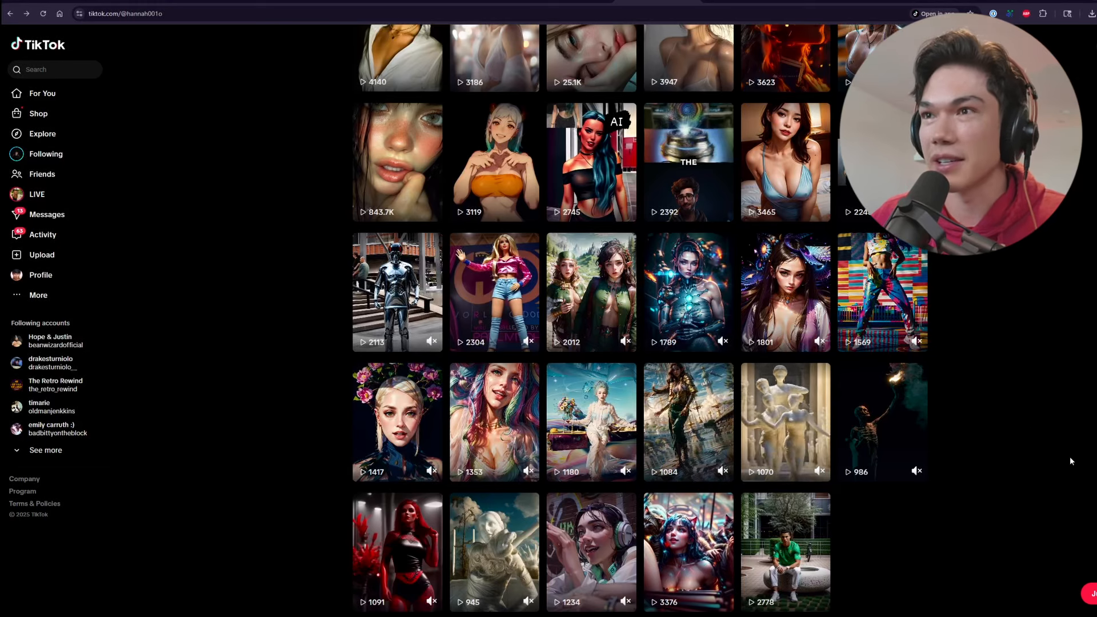
{"action": "scroll", "coordinate": [1065, 460], "scroll_direction": "up", "scroll_amount": 1}
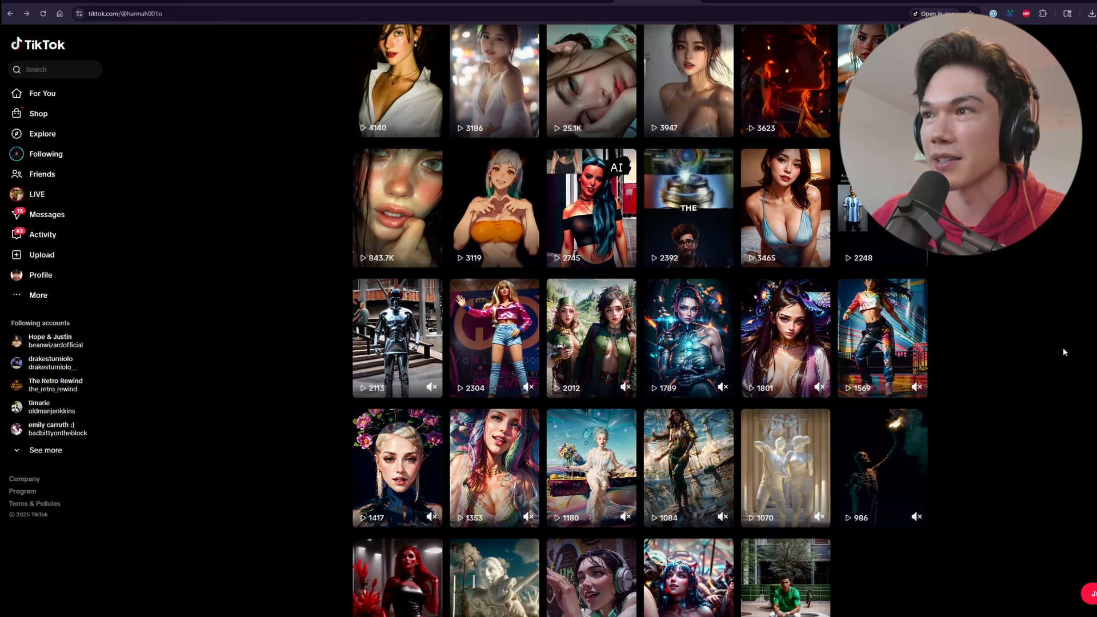
{"action": "scroll", "coordinate": [992, 423], "scroll_direction": "down", "scroll_amount": 1}
{"action": "left_click", "coordinate": [689, 552]}
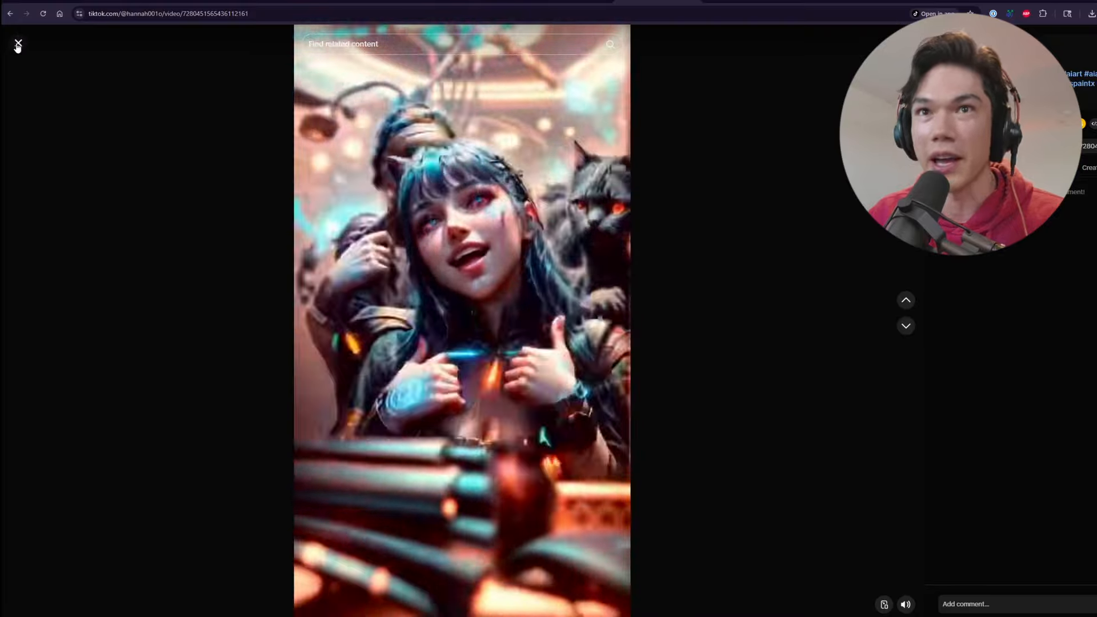
{"action": "left_click", "coordinate": [19, 44]}
{"action": "scroll", "coordinate": [607, 436], "scroll_direction": "up", "scroll_amount": 9}
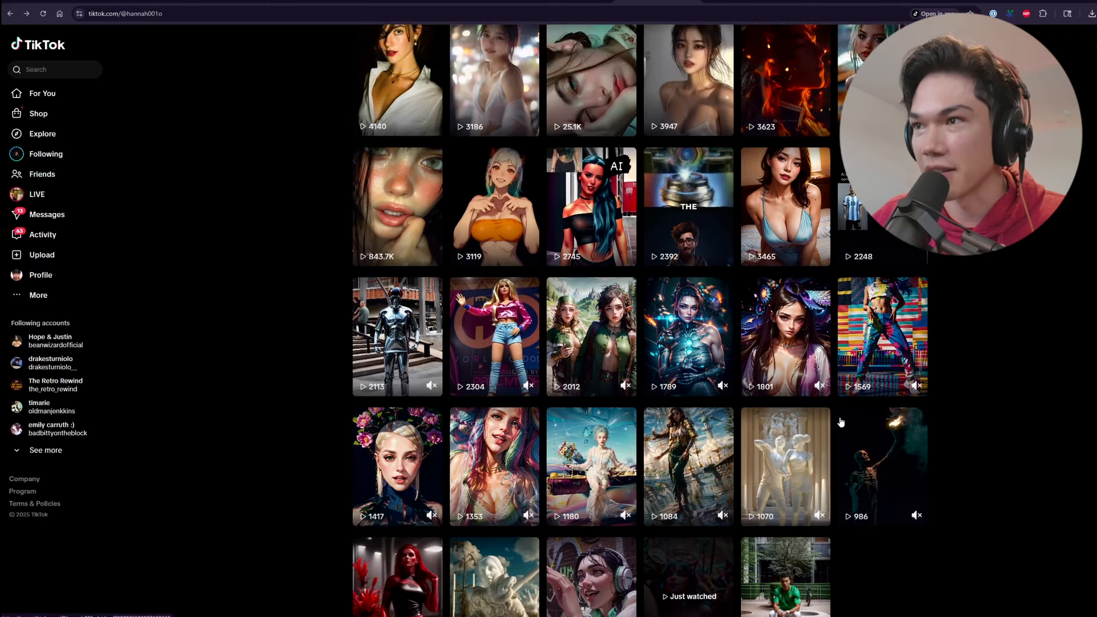
{"action": "scroll", "coordinate": [766, 388], "scroll_direction": "up", "scroll_amount": 8}
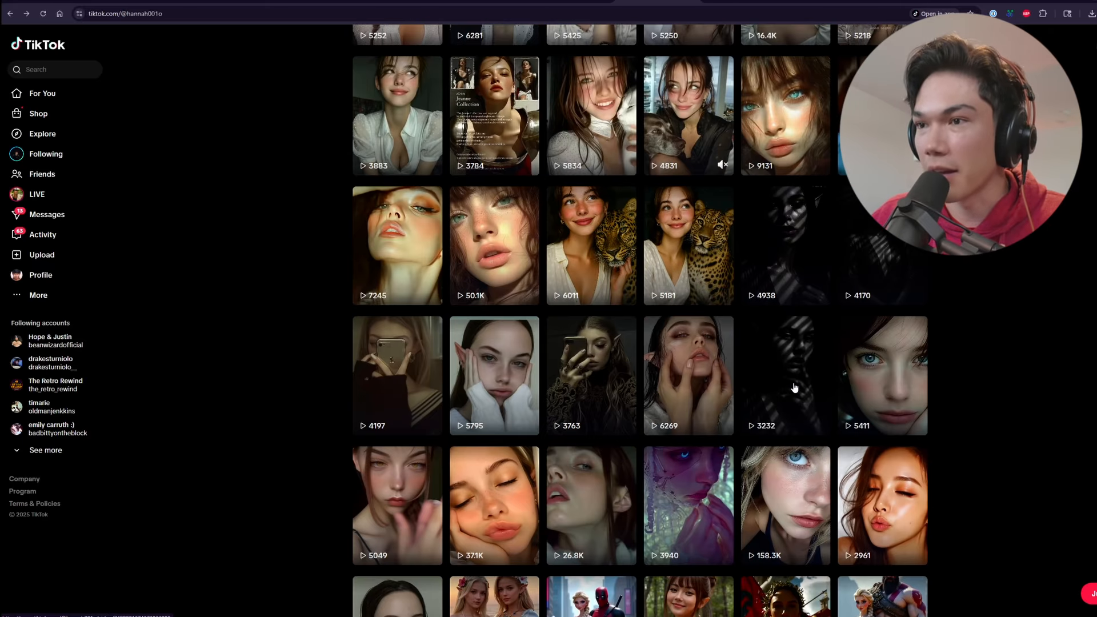
{"action": "scroll", "coordinate": [653, 338], "scroll_direction": "up", "scroll_amount": 3}
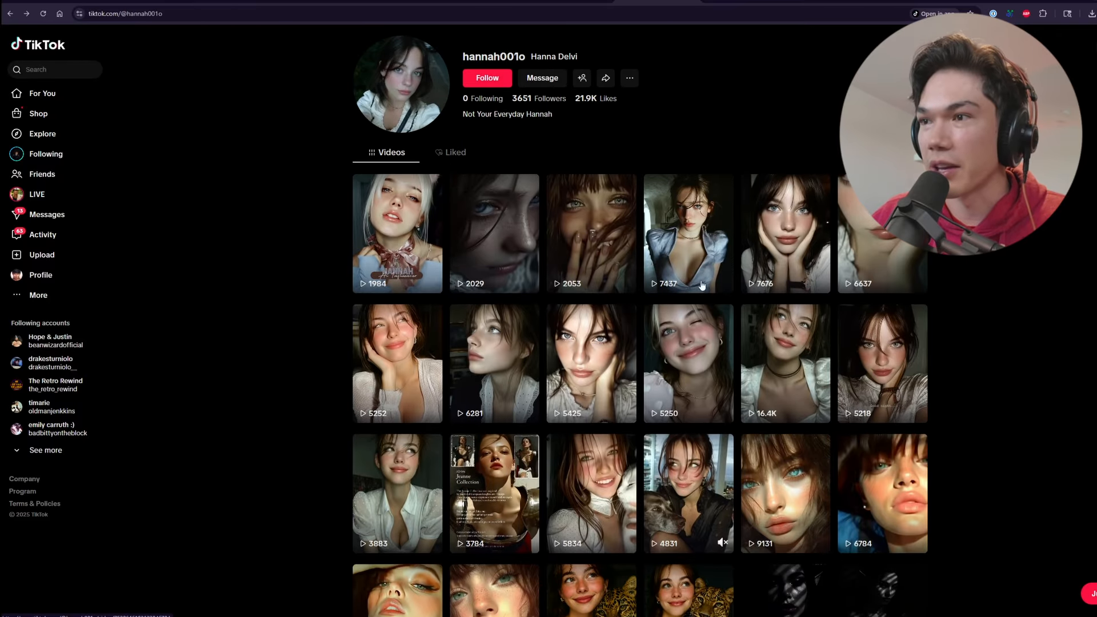